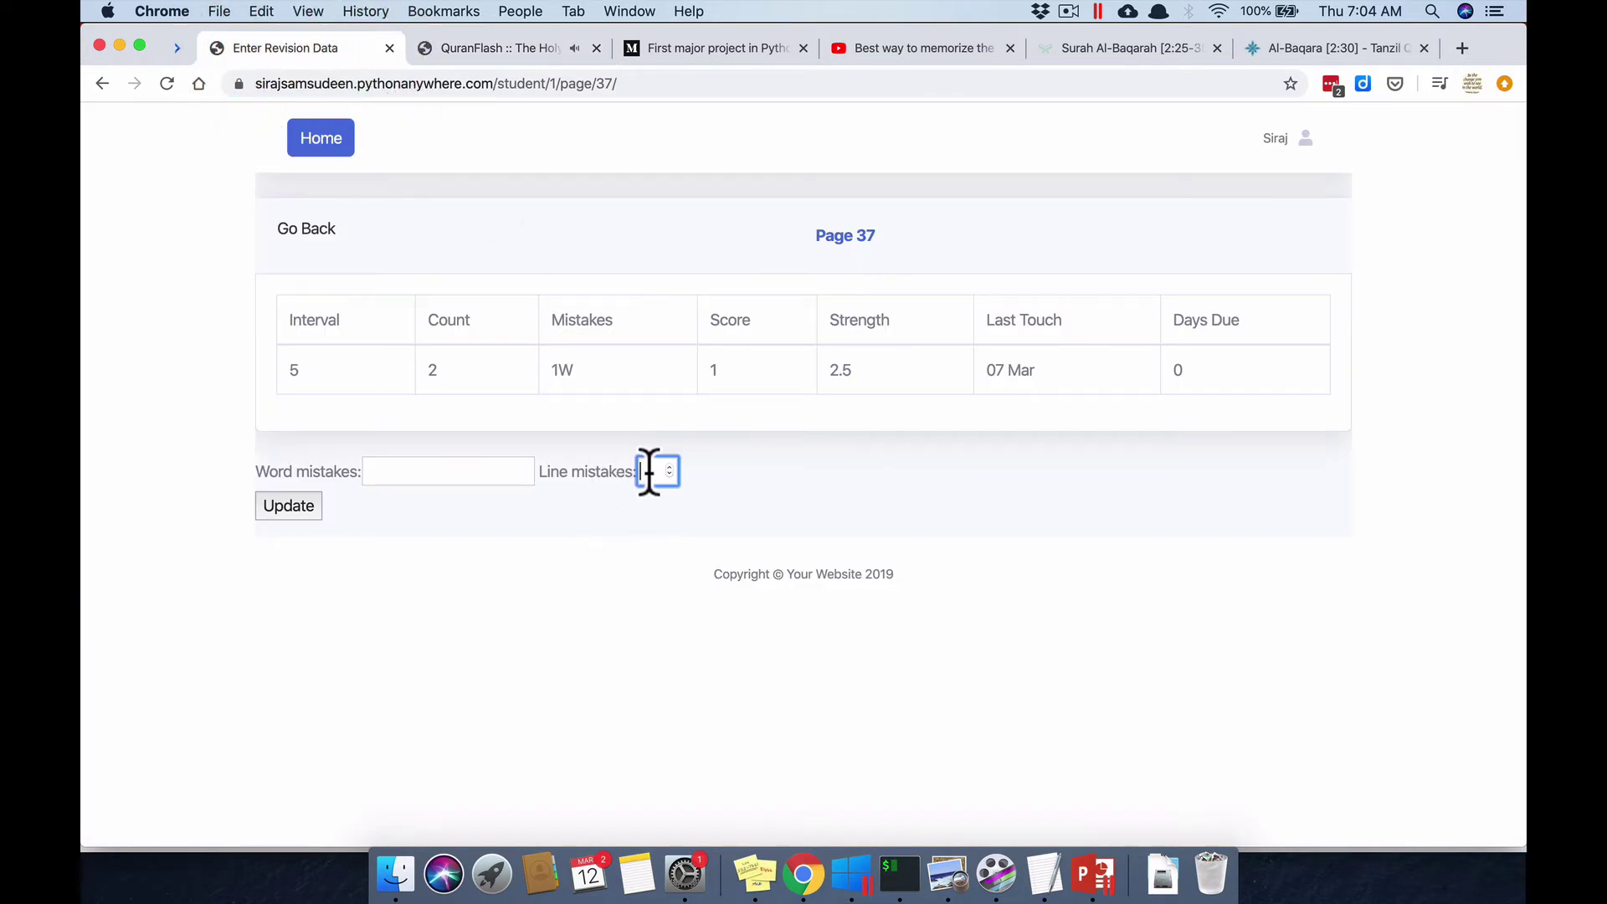
- Enter 3 word mistakes and 6 line mistakes for Page 37 and submit the update
{"action": "left_click", "coordinate": [668, 466]}
{"action": "left_click", "coordinate": [506, 462]}
{"action": "type", "text": "1"}
{"action": "left_click", "coordinate": [459, 469]}
{"action": "key", "text": "BackSpace"}
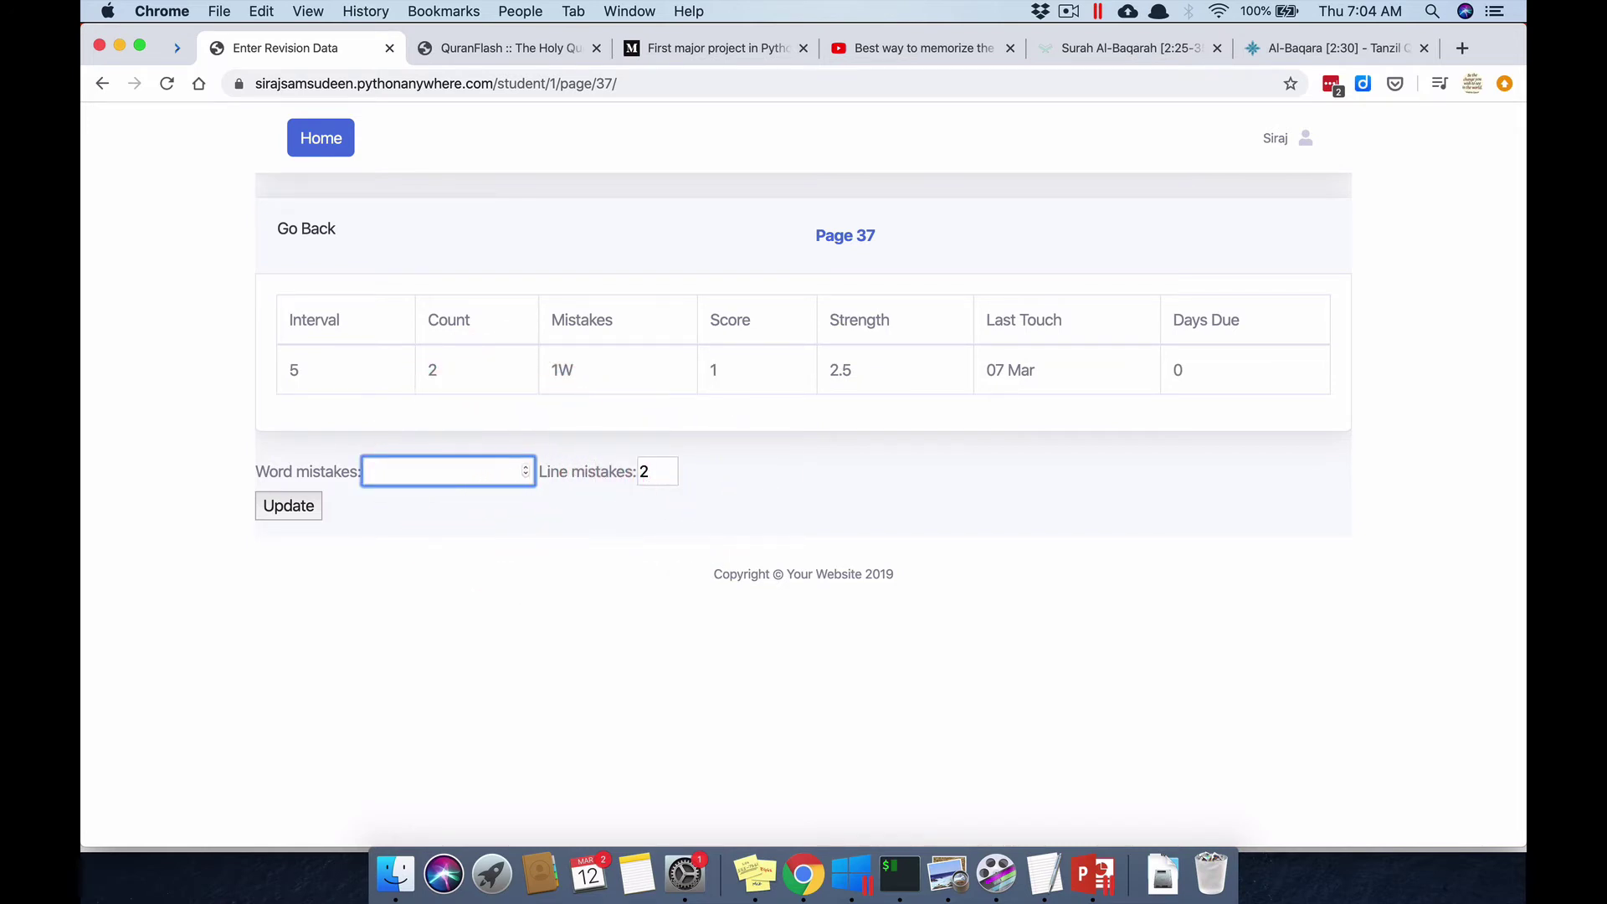
{"action": "type", "text": "3"}
{"action": "key", "text": "Tab"}
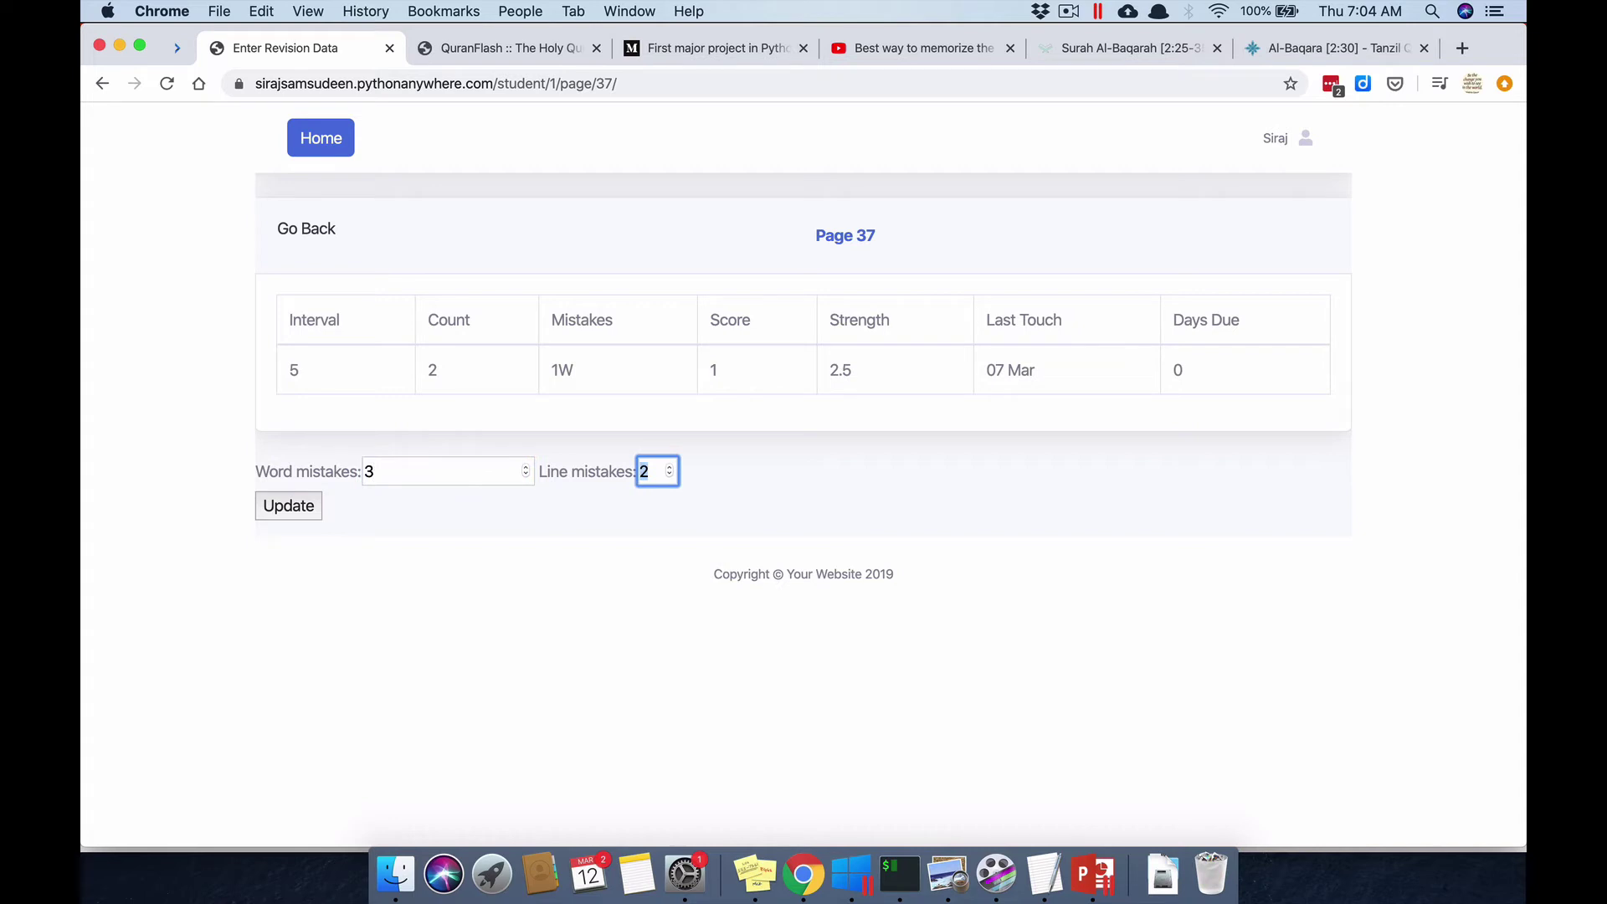
{"action": "type", "text": "6"}
{"action": "left_click", "coordinate": [291, 505]}
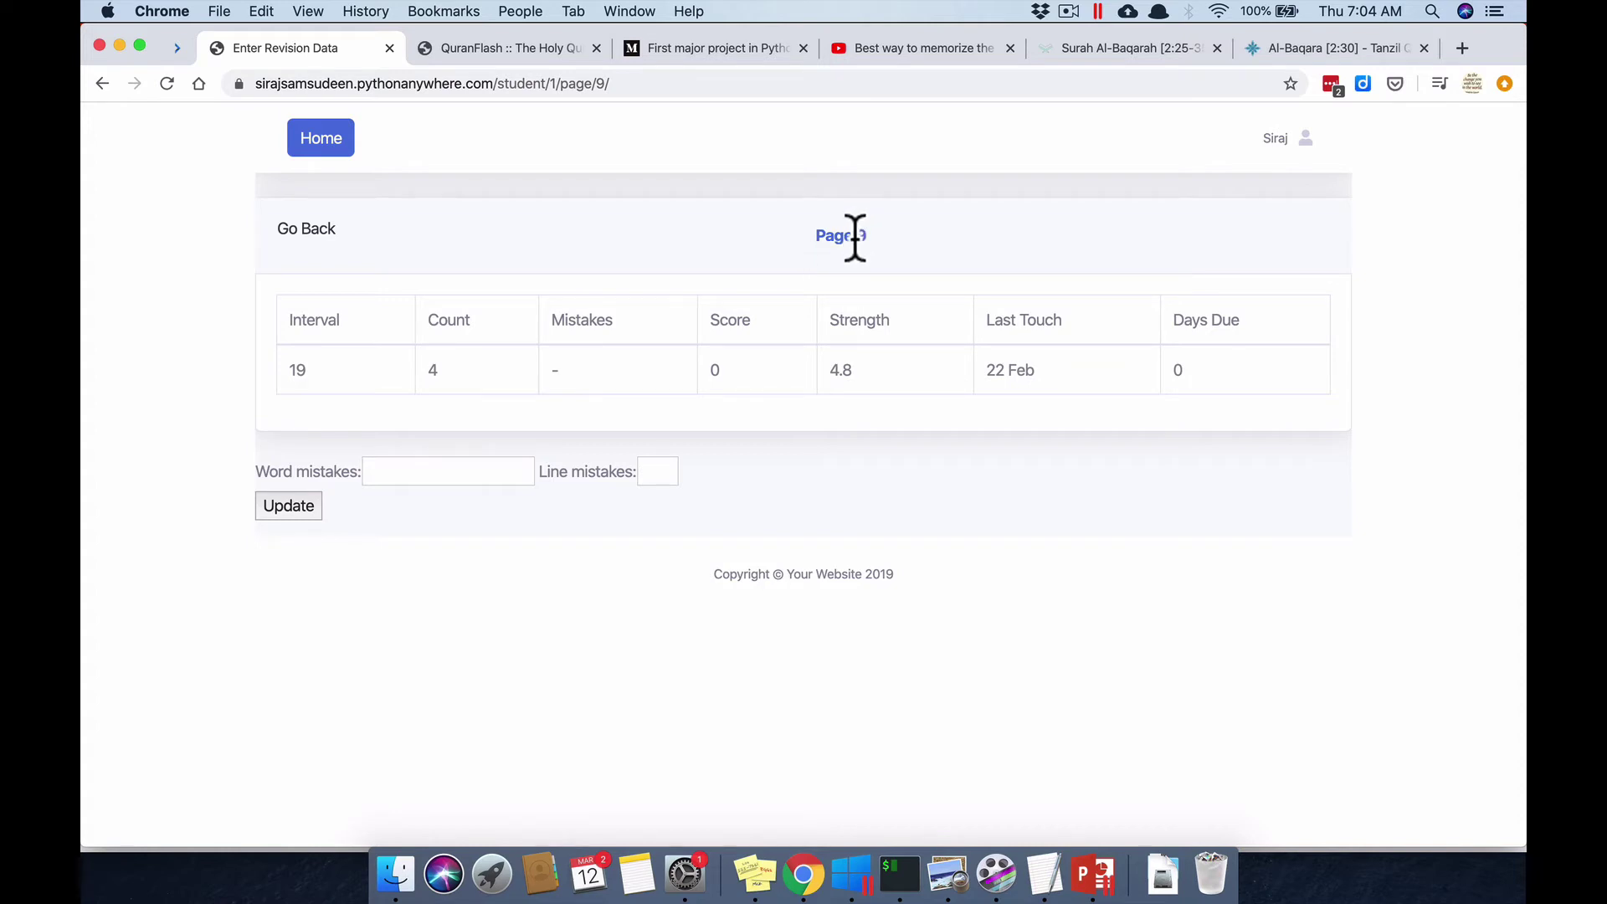
- Go back to the Pages Due table and enter 58 as a new revision page
{"action": "left_click", "coordinate": [289, 242]}
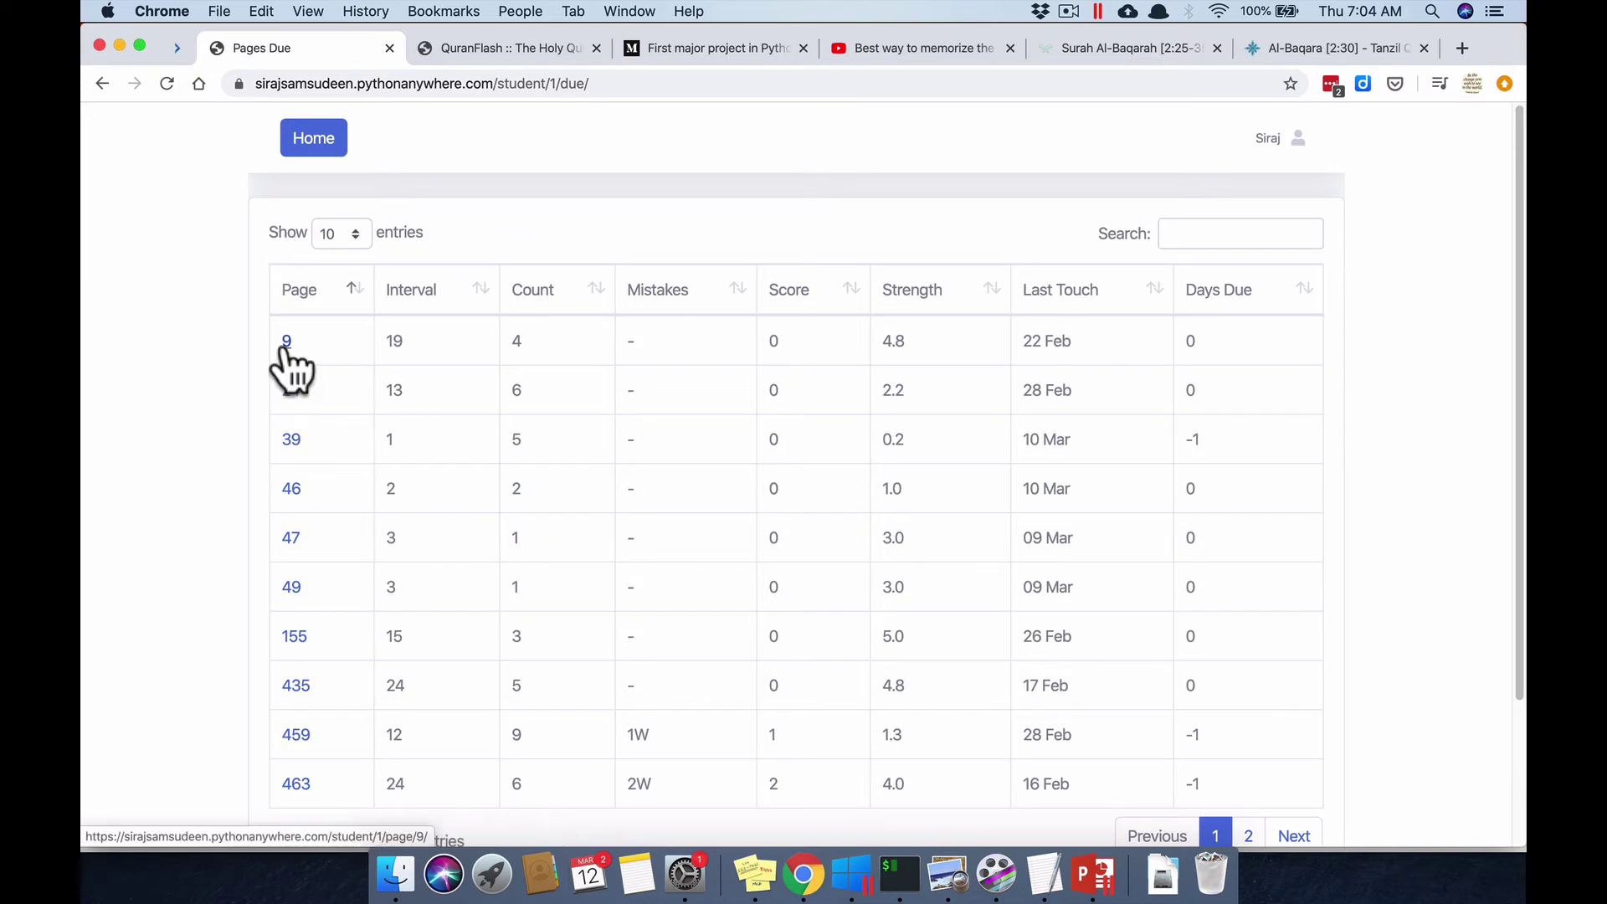
{"action": "scroll", "coordinate": [327, 362], "scroll_direction": "down", "scroll_amount": 1}
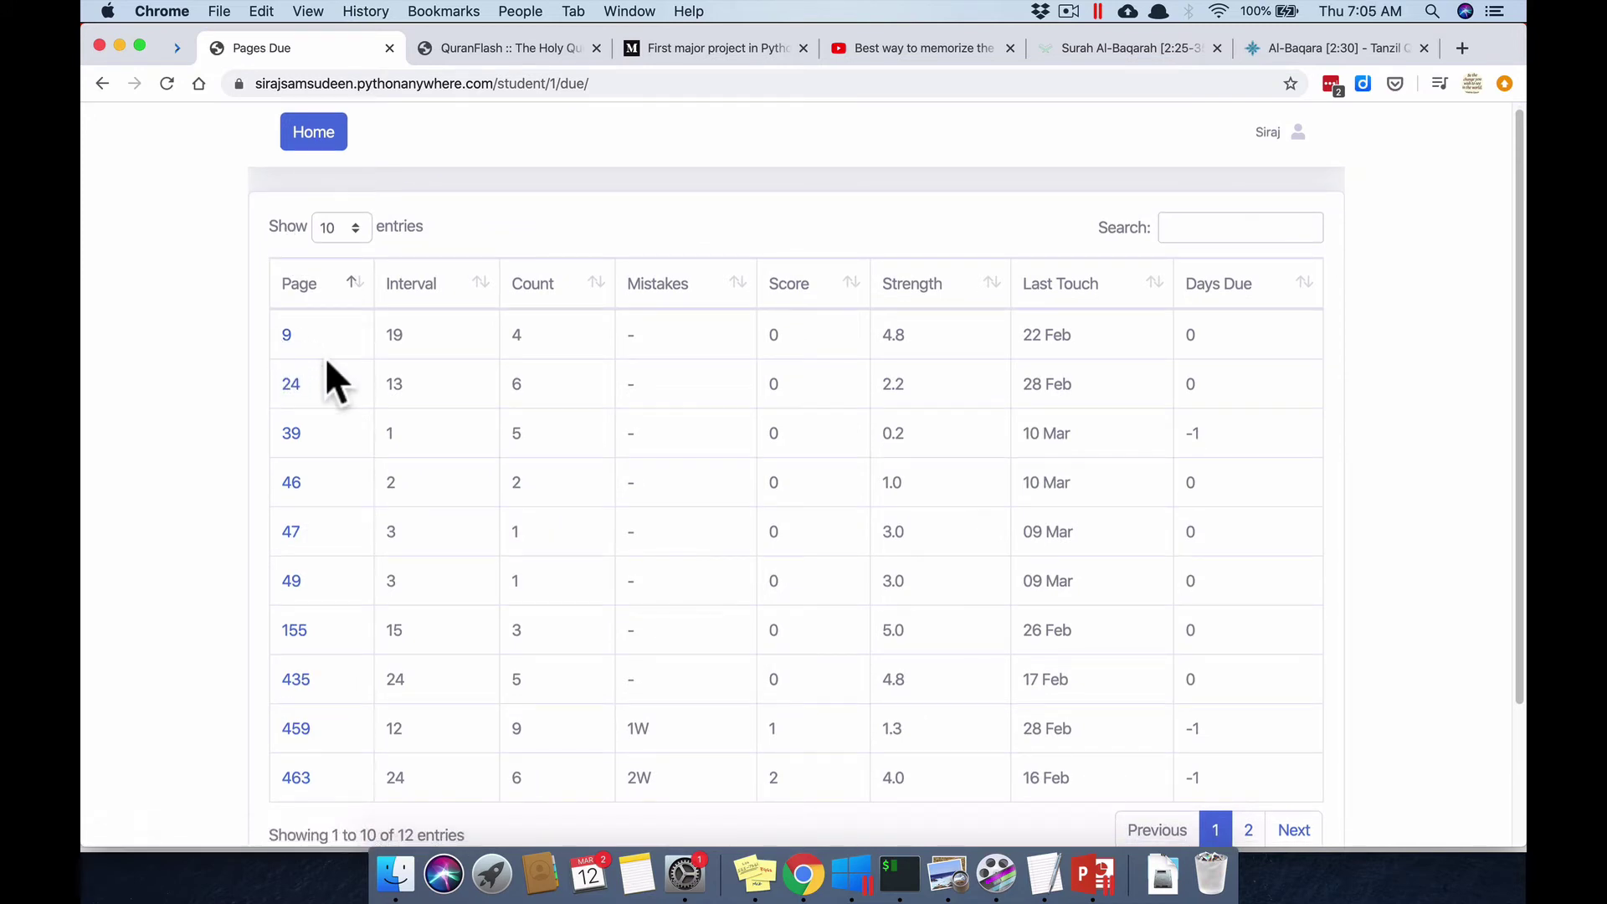
{"action": "scroll", "coordinate": [326, 361], "scroll_direction": "down", "scroll_amount": 3}
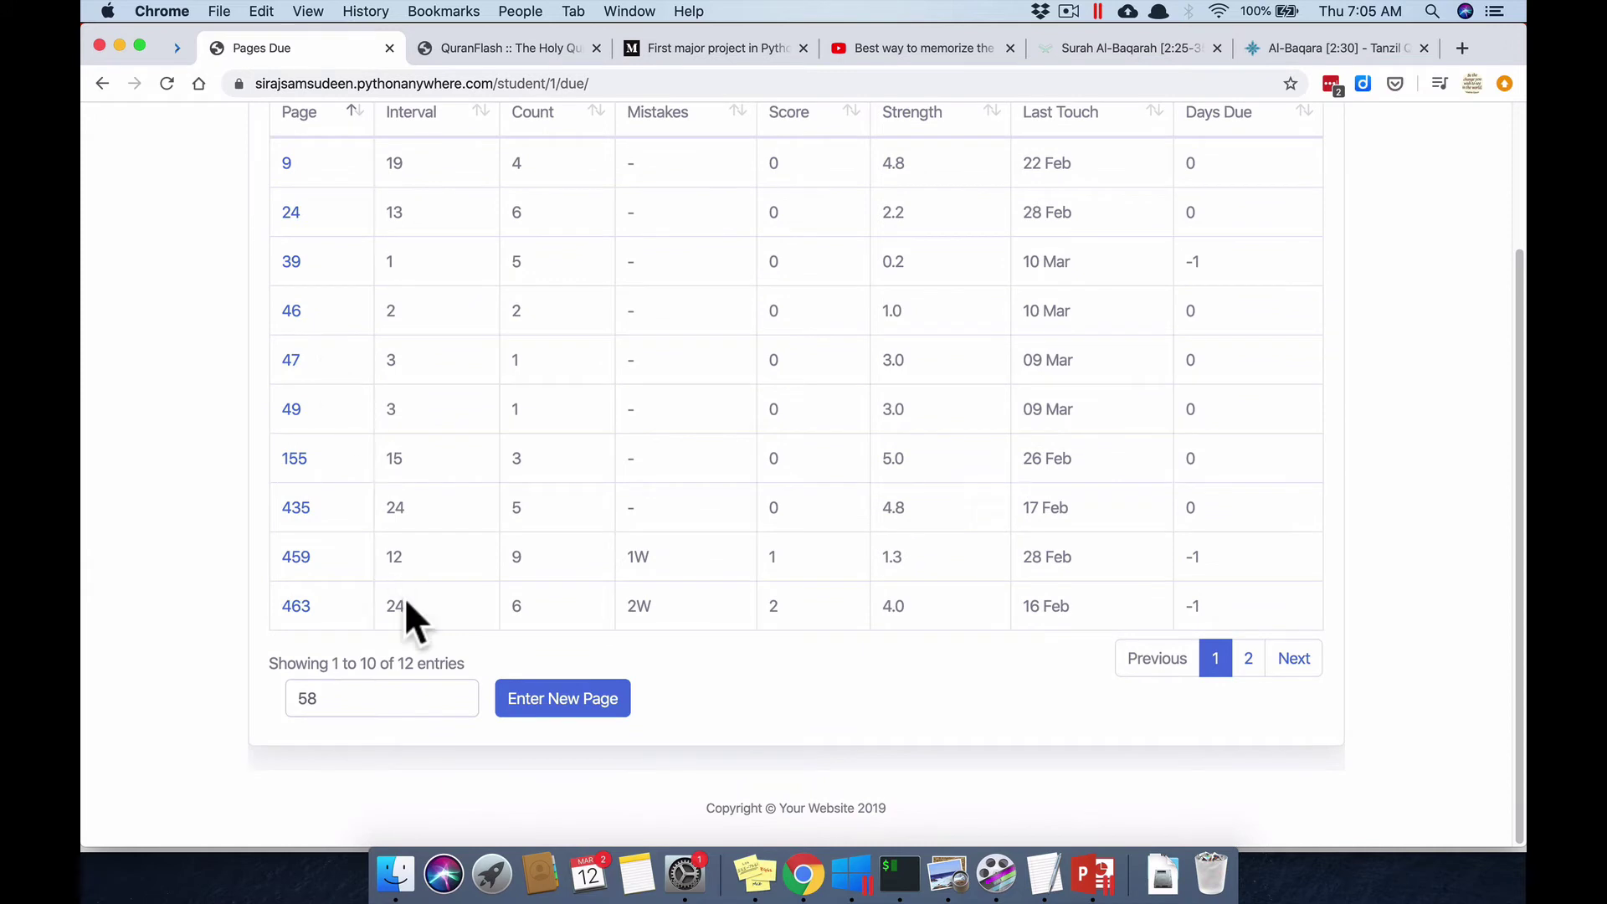
{"action": "left_click", "coordinate": [359, 711]}
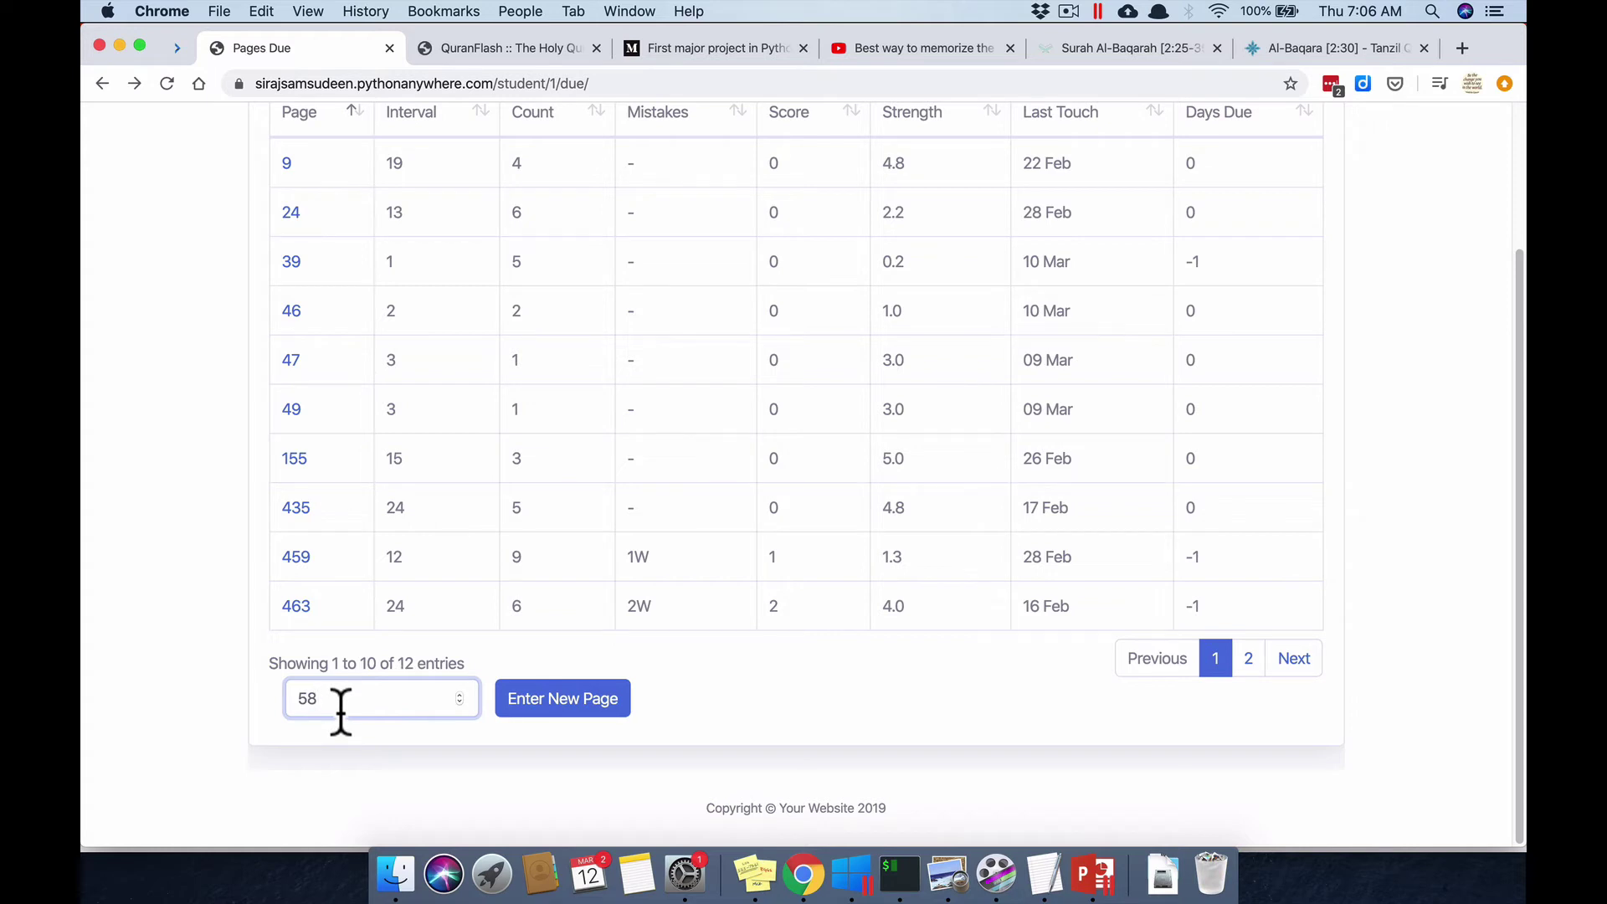
{"action": "left_click", "coordinate": [550, 694]}
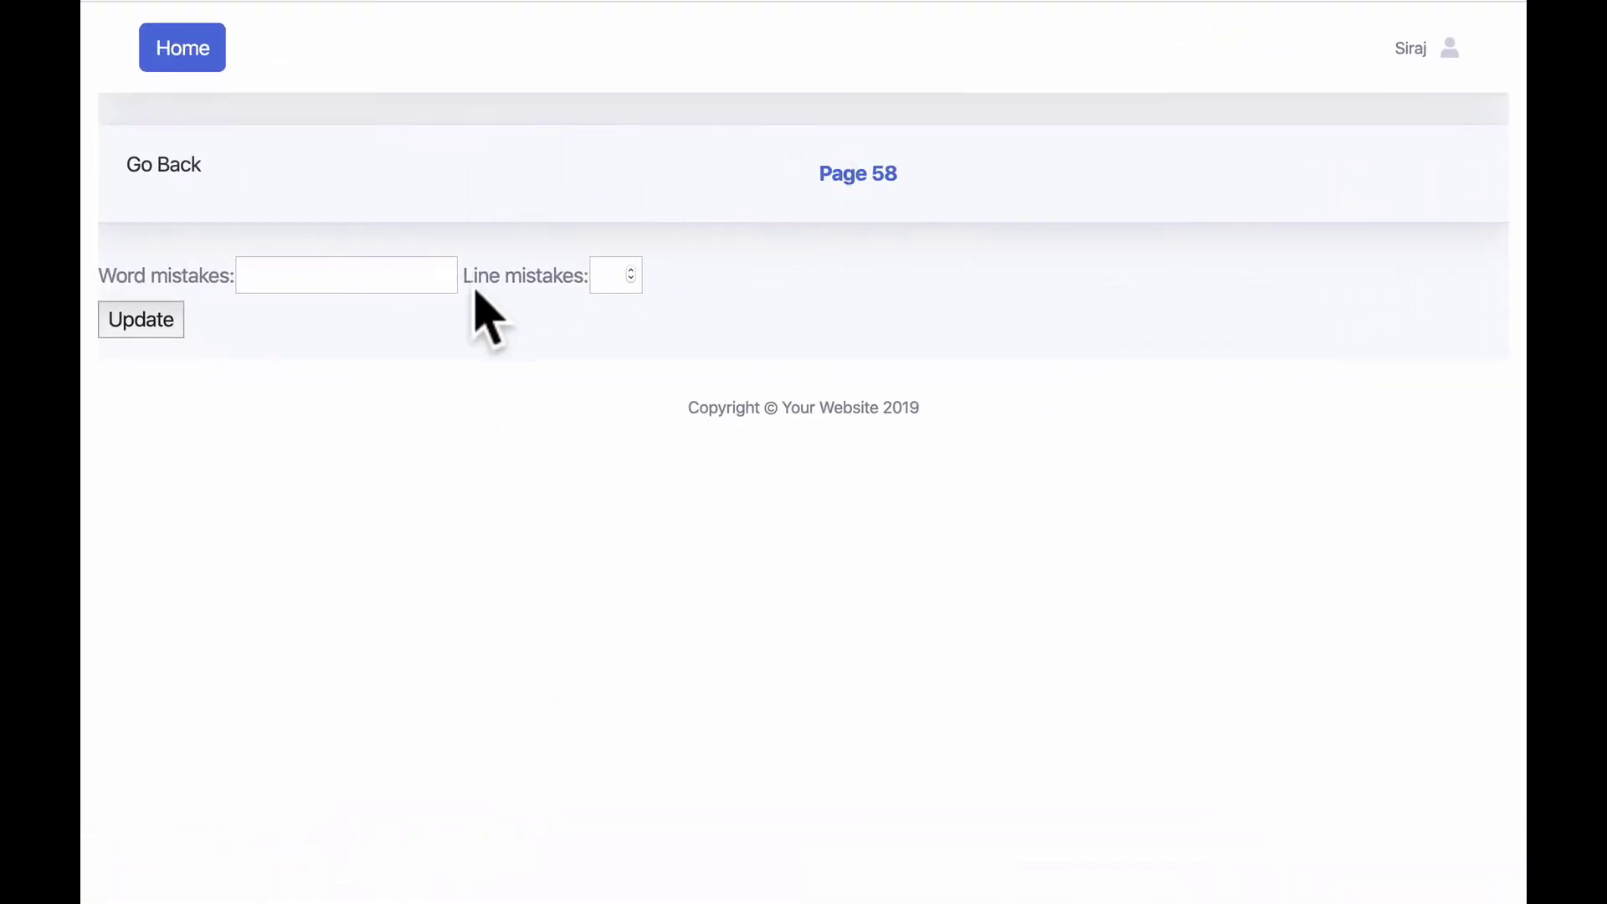
- Submit Page 58 with 2 word mistakes and Page 59 with none, then go back to Pages Due
{"action": "left_click", "coordinate": [284, 277]}
{"action": "type", "text": "2"}
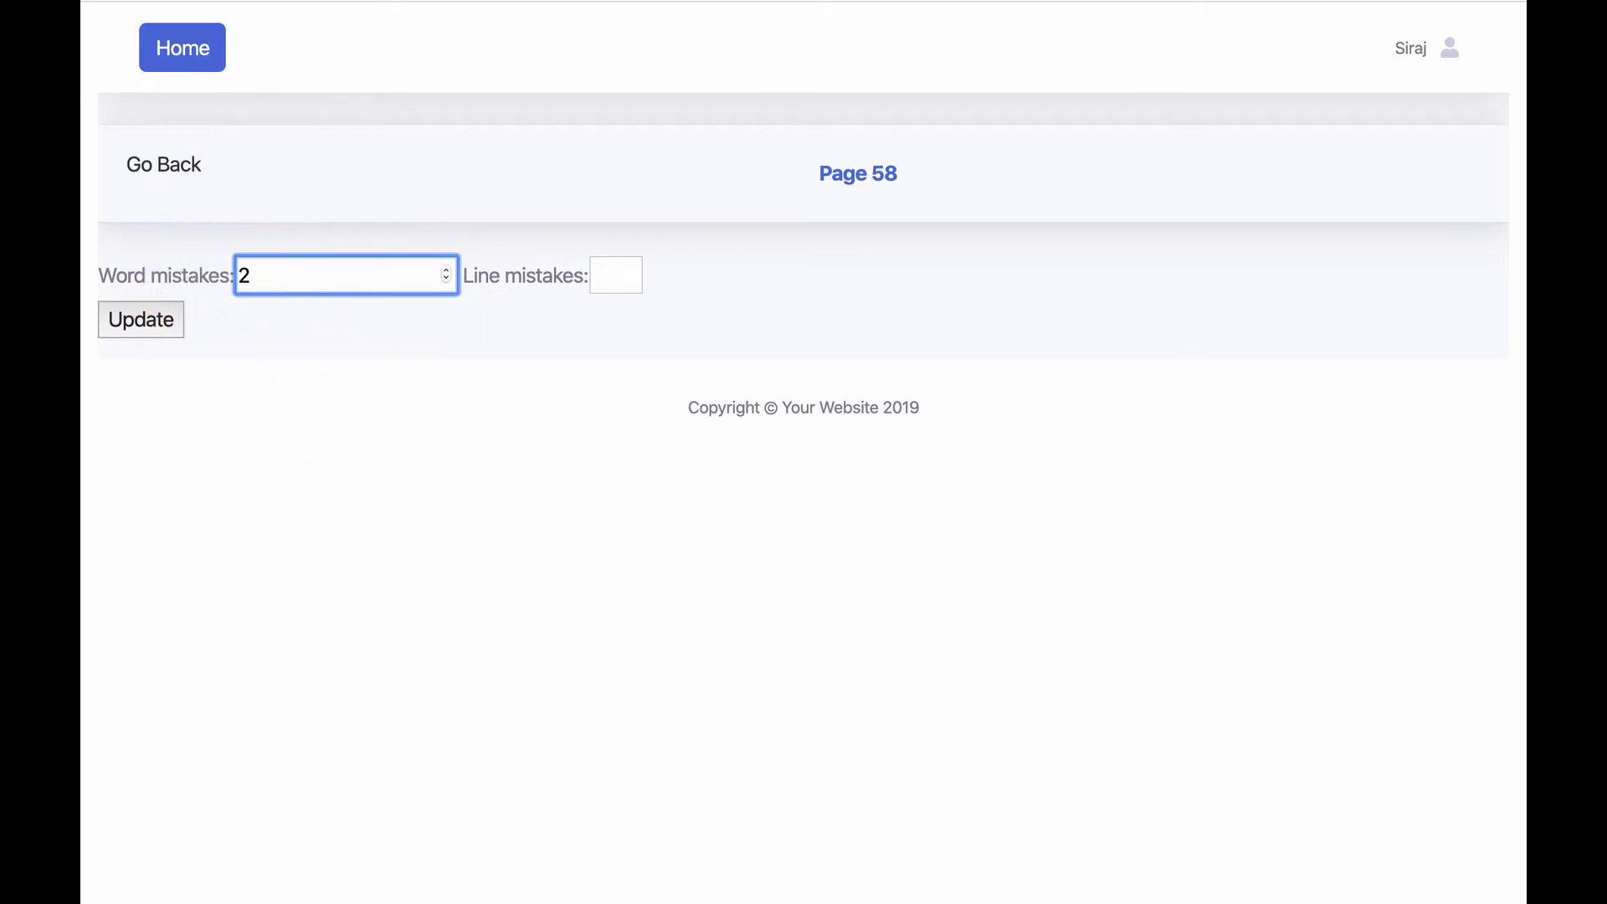
{"action": "left_click", "coordinate": [157, 321]}
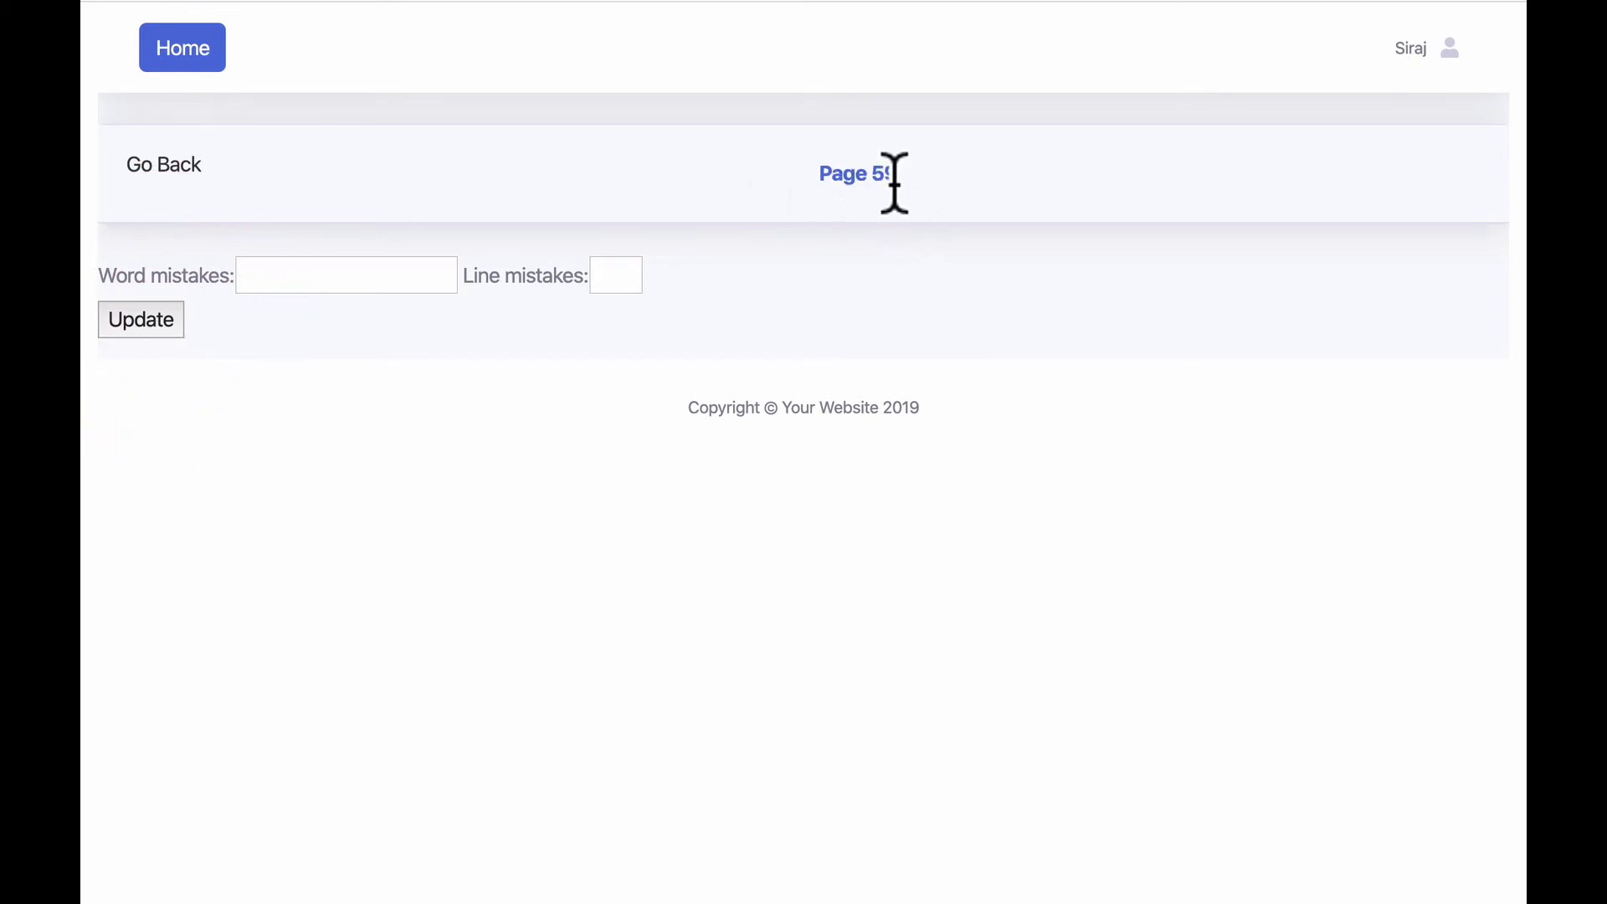
{"action": "left_click", "coordinate": [150, 316]}
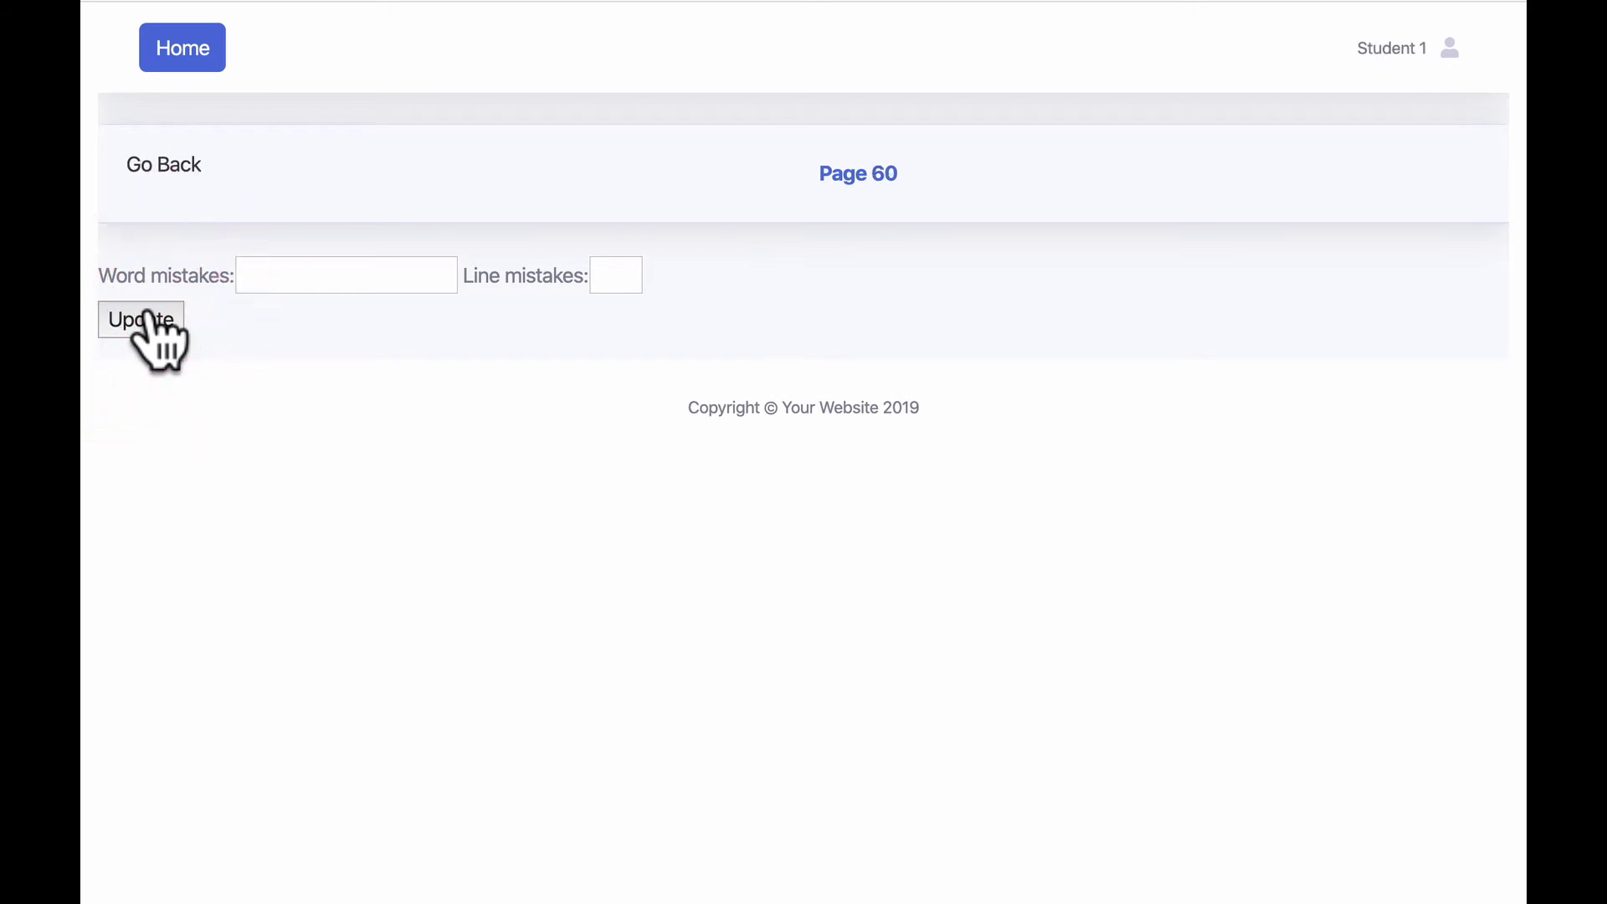
{"action": "left_click", "coordinate": [166, 167]}
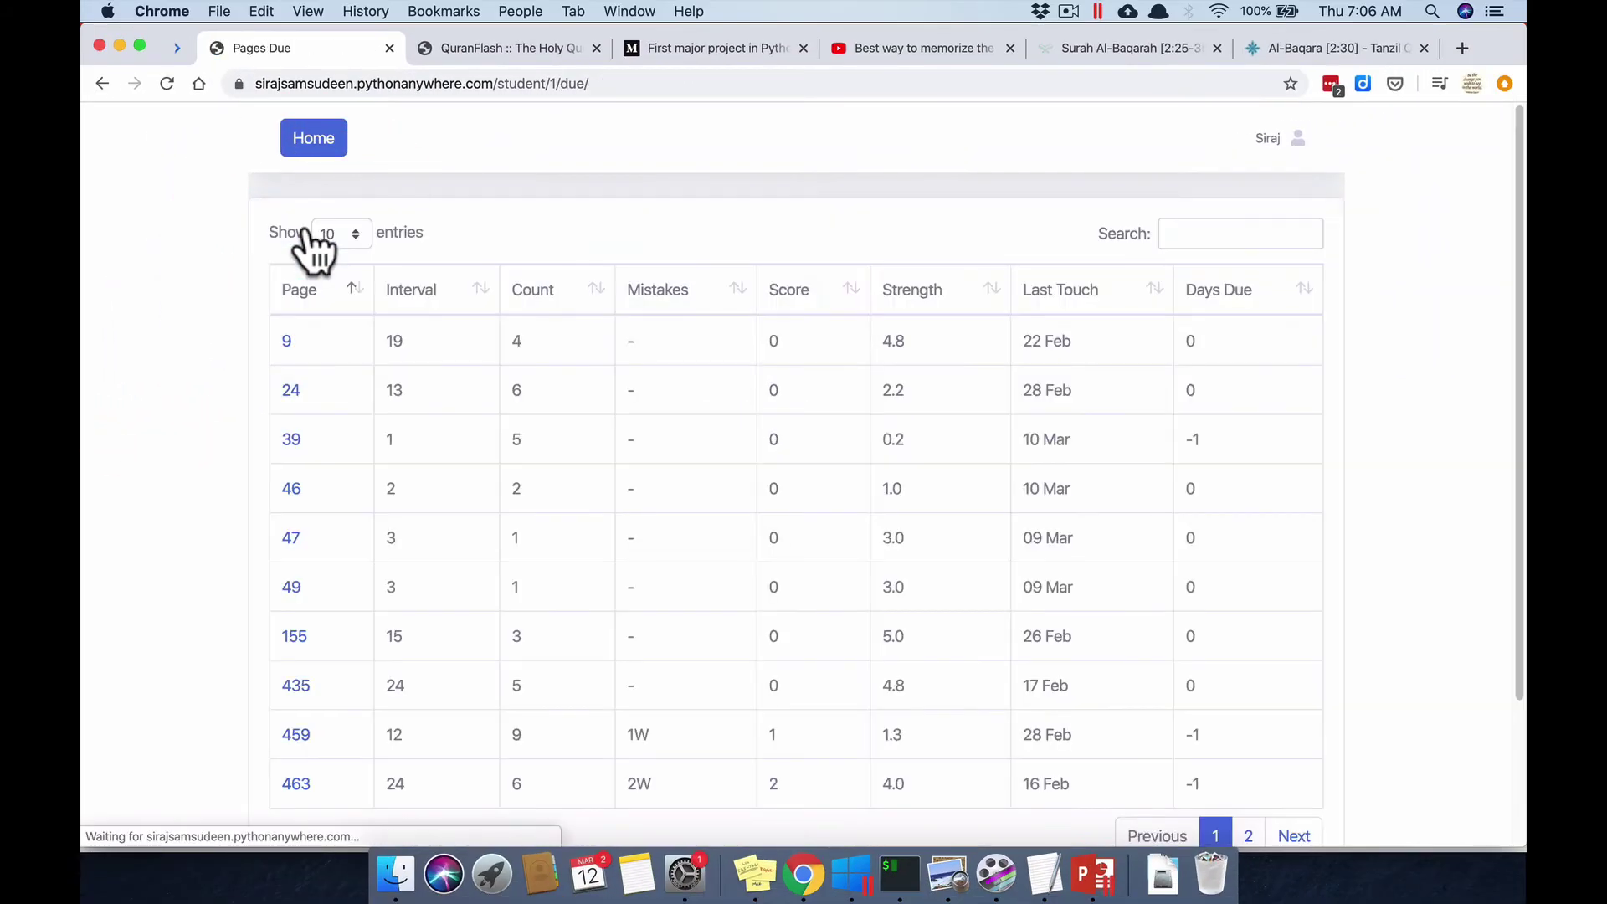
- Replace 60 with 37 in the page number box and open Page 37's revision record
{"action": "scroll", "coordinate": [513, 692], "scroll_direction": "down", "scroll_amount": 4}
{"action": "left_click", "coordinate": [333, 701]}
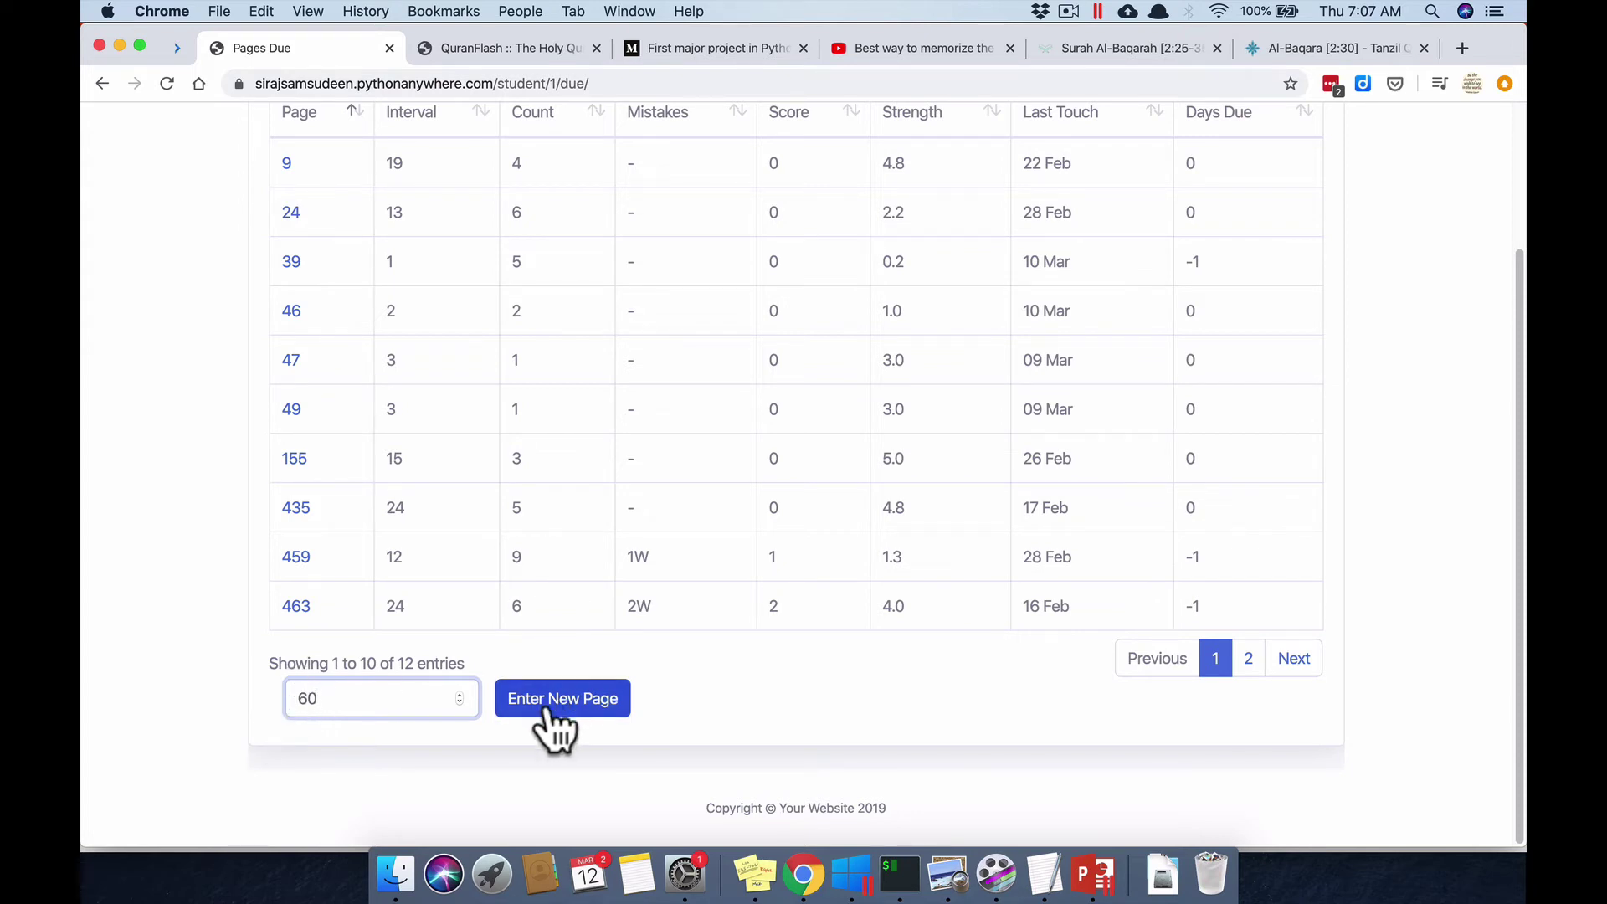
{"action": "scroll", "coordinate": [766, 527], "scroll_direction": "up", "scroll_amount": 4}
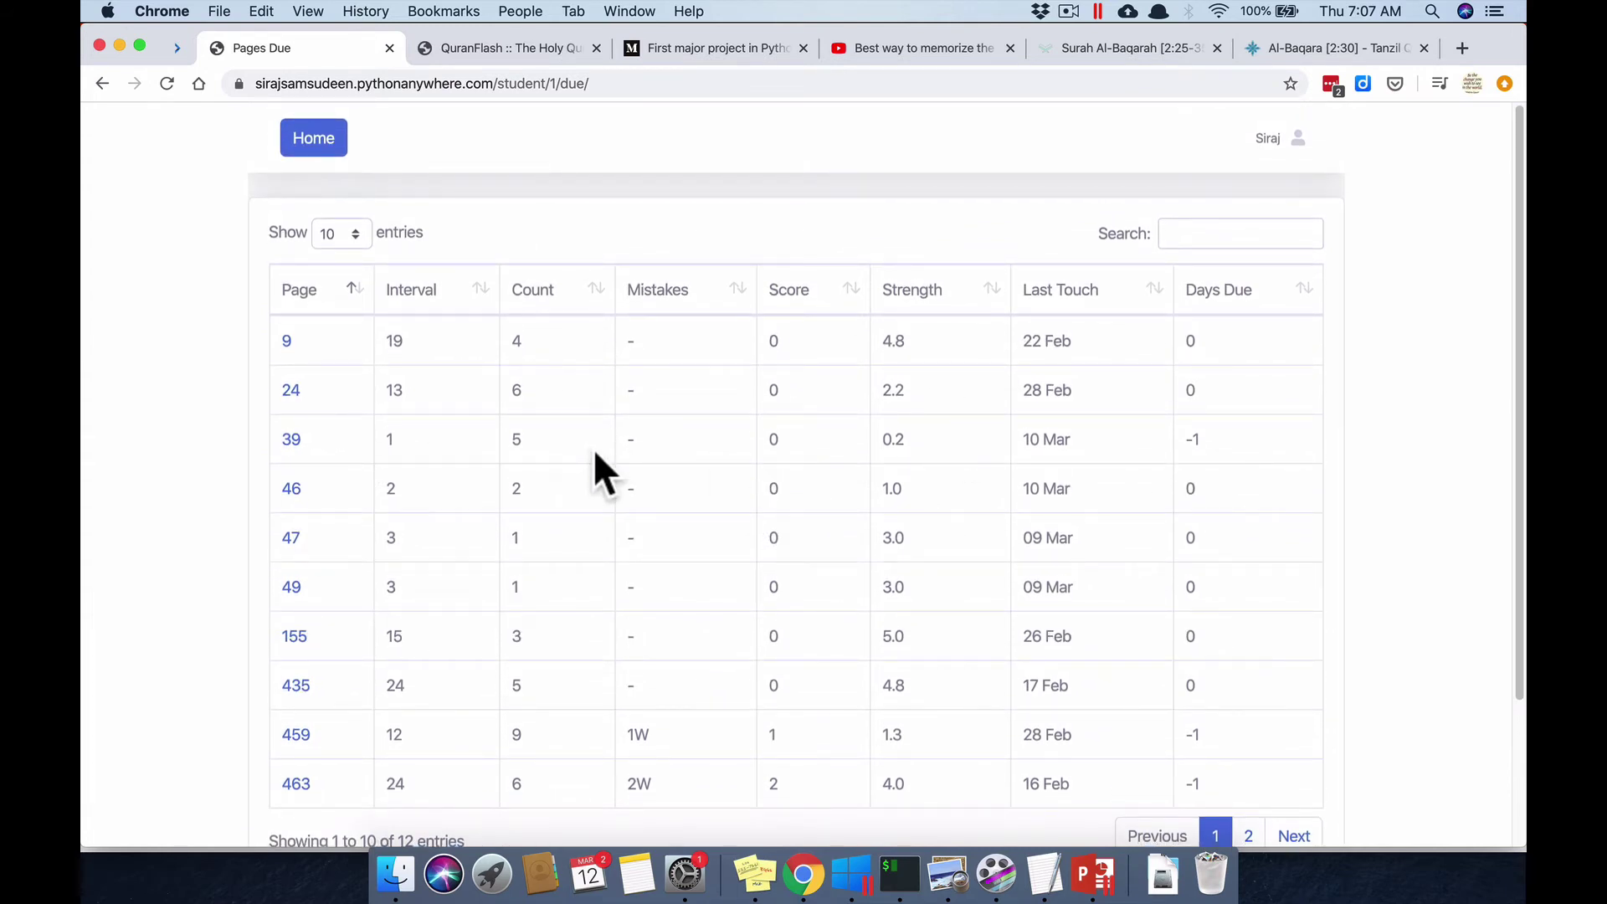
{"action": "scroll", "coordinate": [595, 449], "scroll_direction": "down", "scroll_amount": 3}
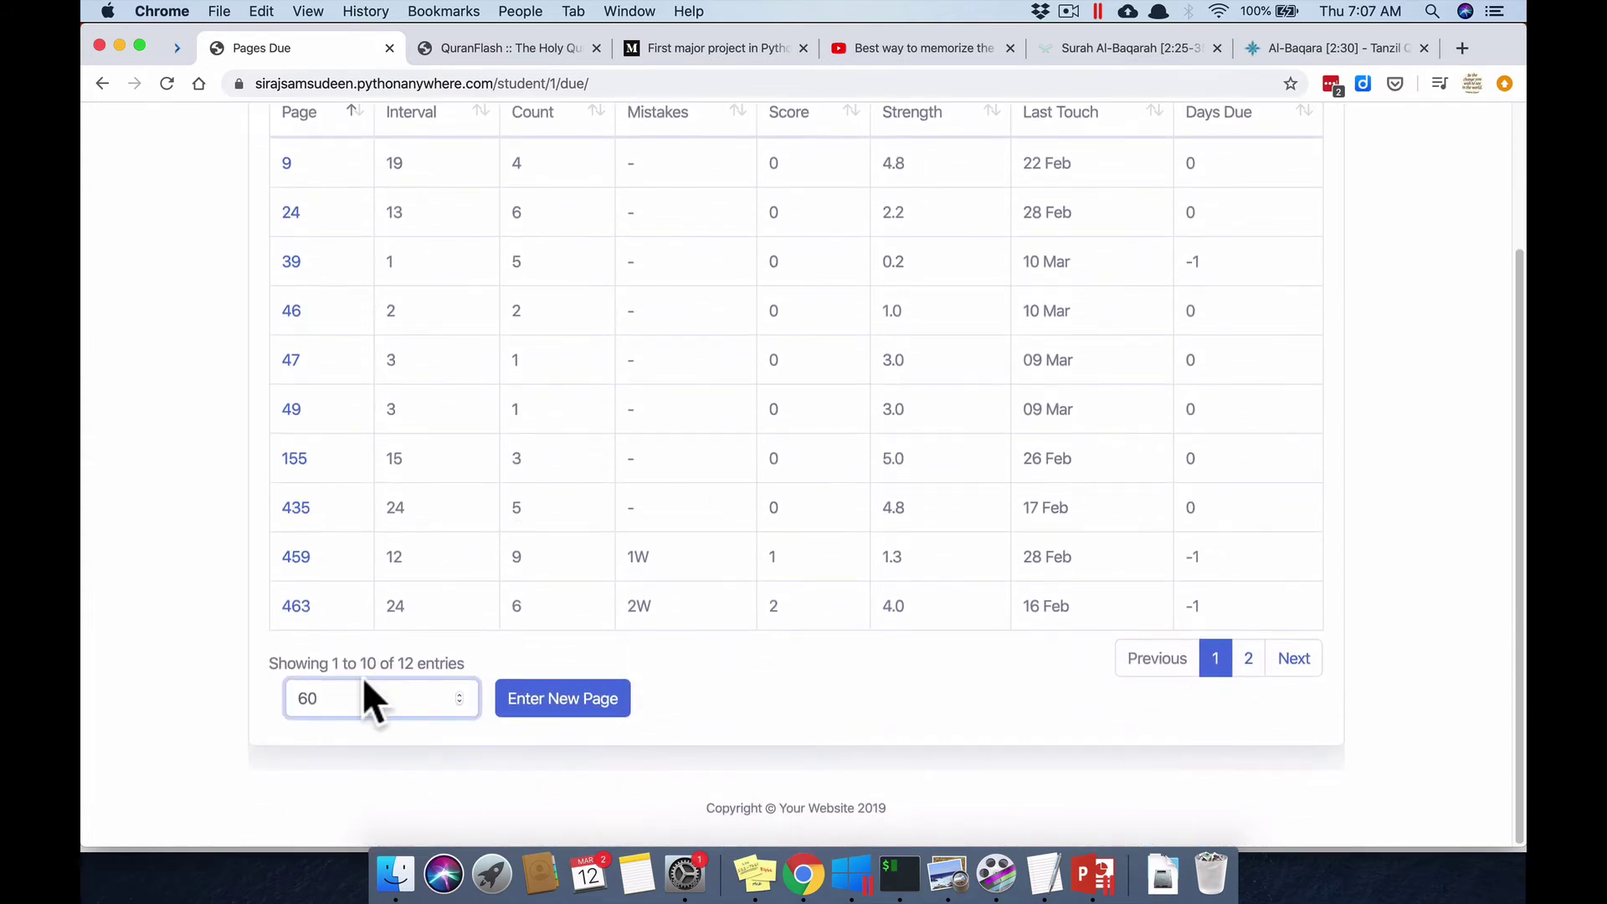
{"action": "key", "text": "super+a"}
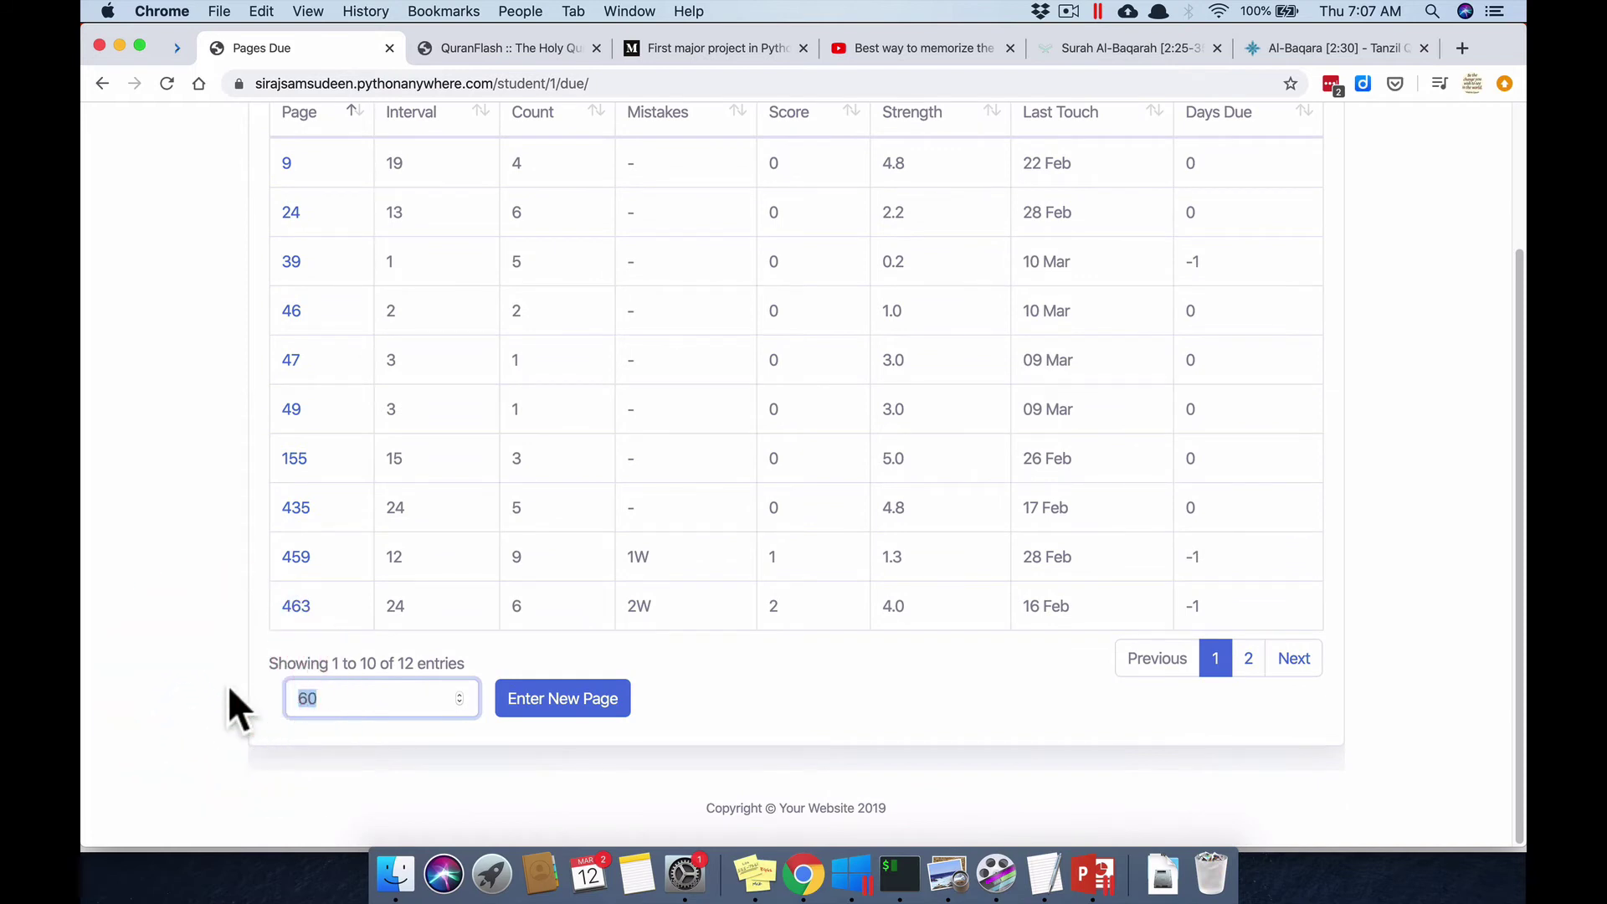
{"action": "type", "text": "37"}
{"action": "left_click", "coordinate": [580, 713]}
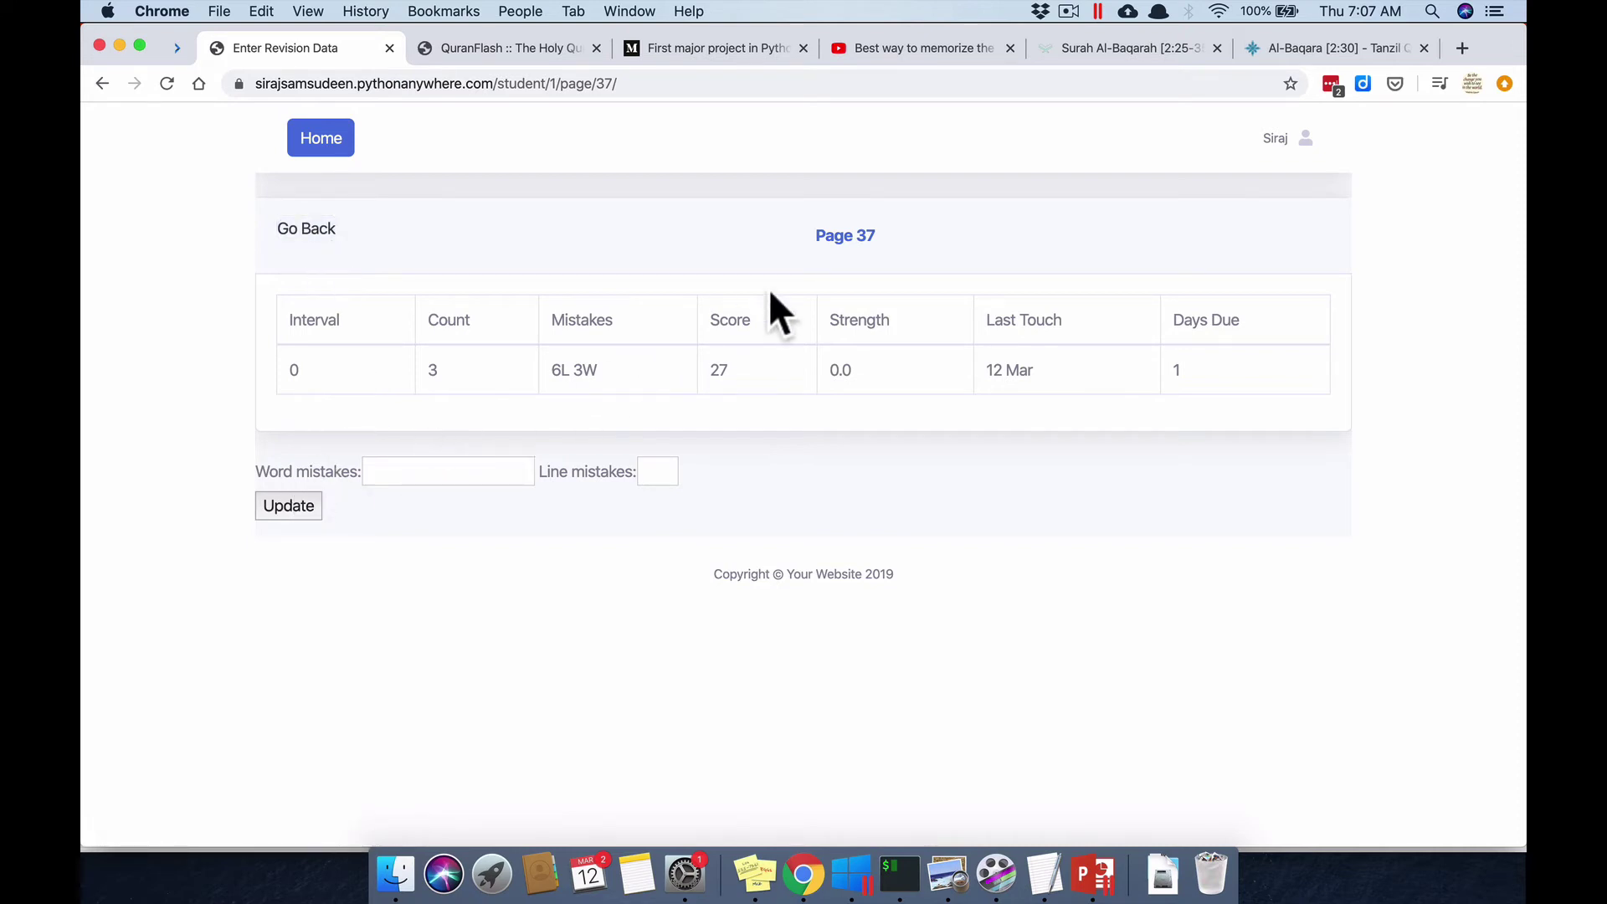
- Back on Pages Due, sort by Interval descending and open page 464
{"action": "left_click", "coordinate": [301, 233]}
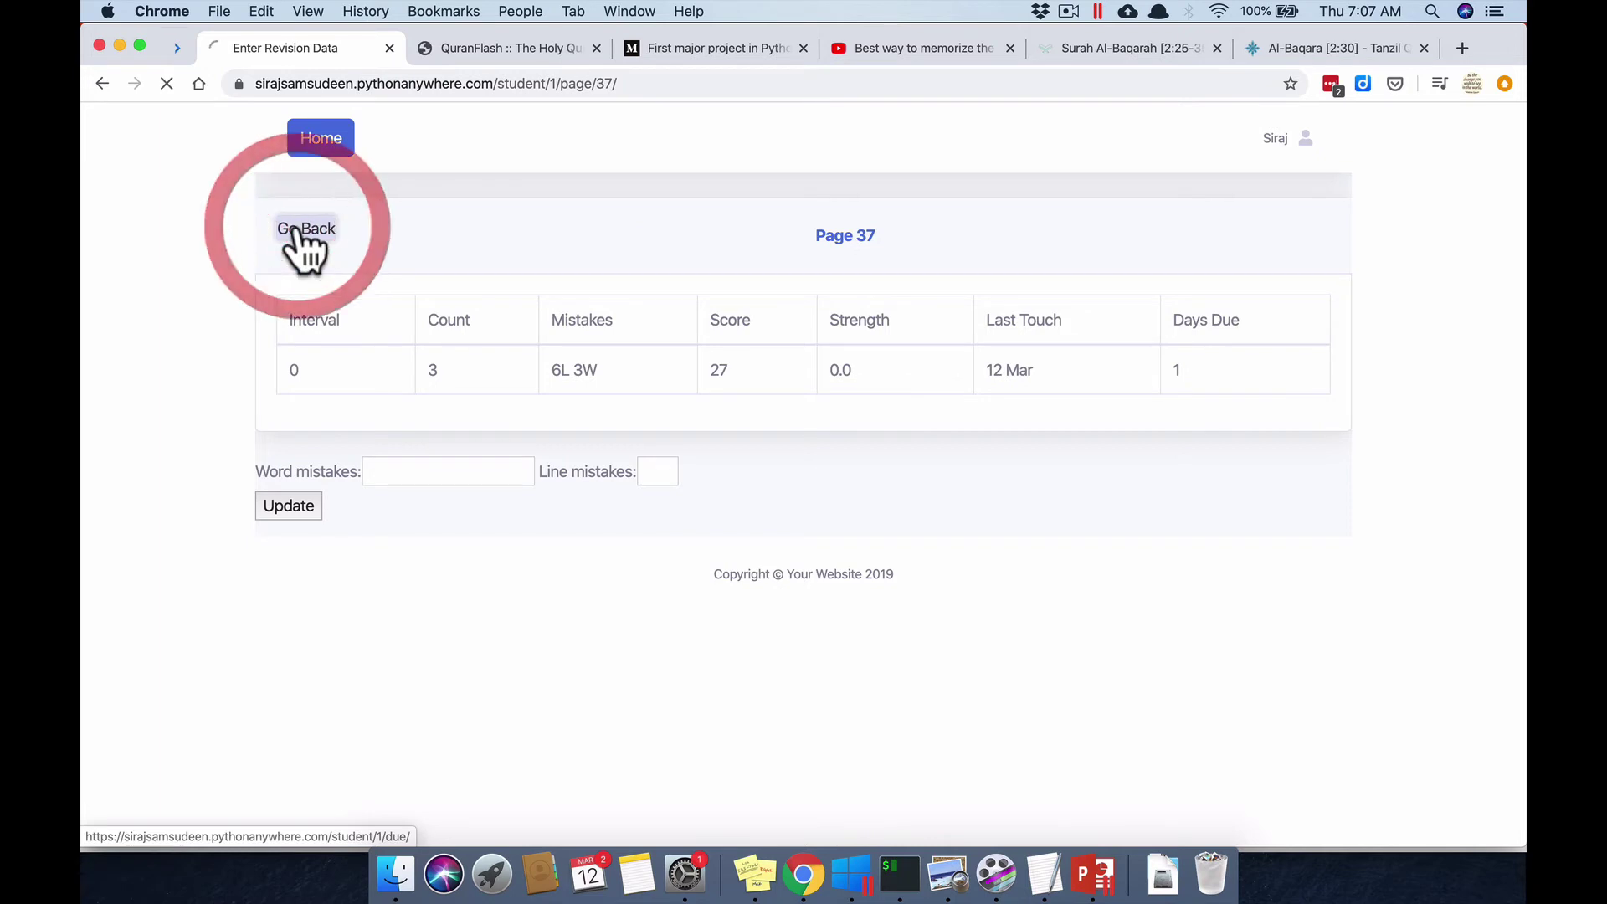
{"action": "scroll", "coordinate": [344, 738], "scroll_direction": "down", "scroll_amount": 3}
{"action": "left_click", "coordinate": [342, 699]}
{"action": "scroll", "coordinate": [170, 491], "scroll_direction": "up", "scroll_amount": 1}
{"action": "scroll", "coordinate": [170, 489], "scroll_direction": "up", "scroll_amount": 2}
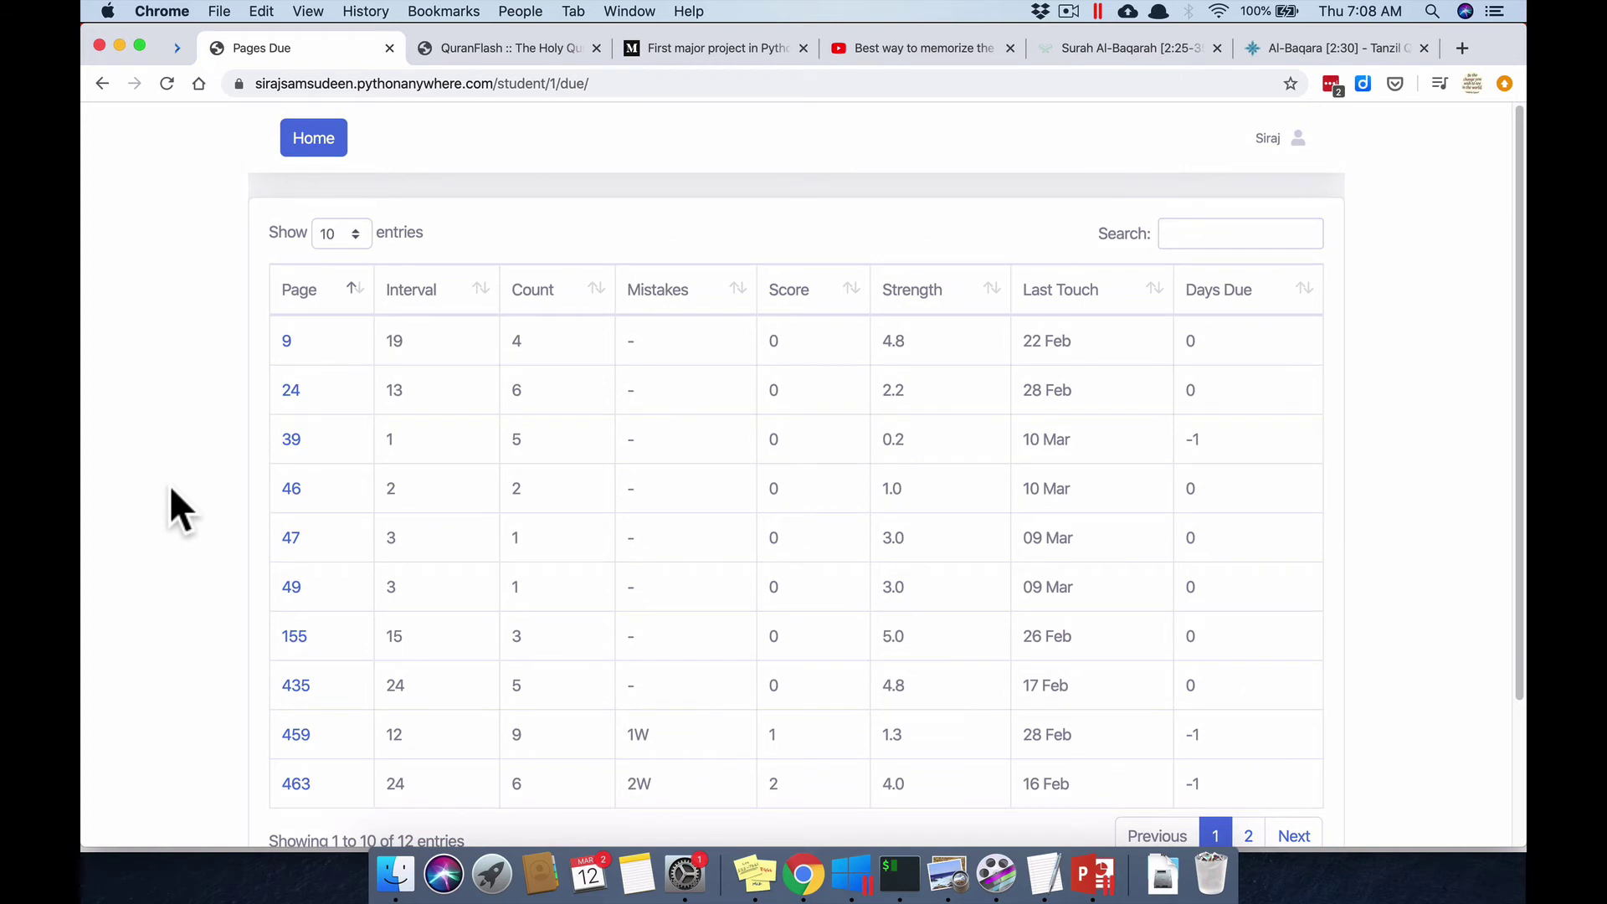
{"action": "left_click", "coordinate": [432, 293]}
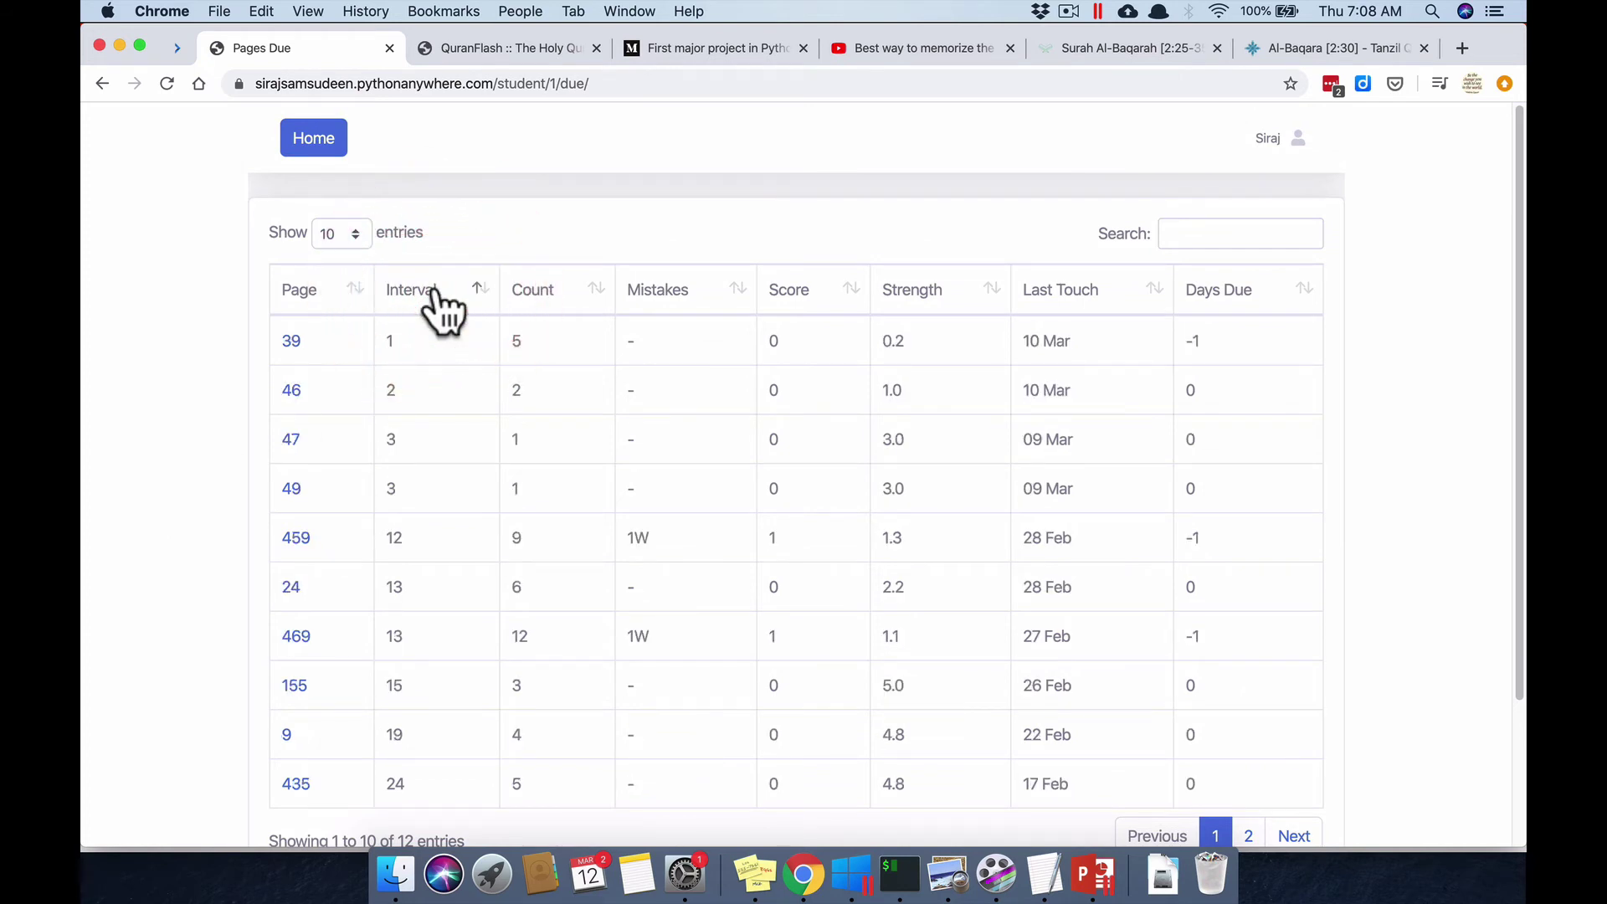
{"action": "left_click", "coordinate": [433, 293]}
{"action": "left_click", "coordinate": [297, 344]}
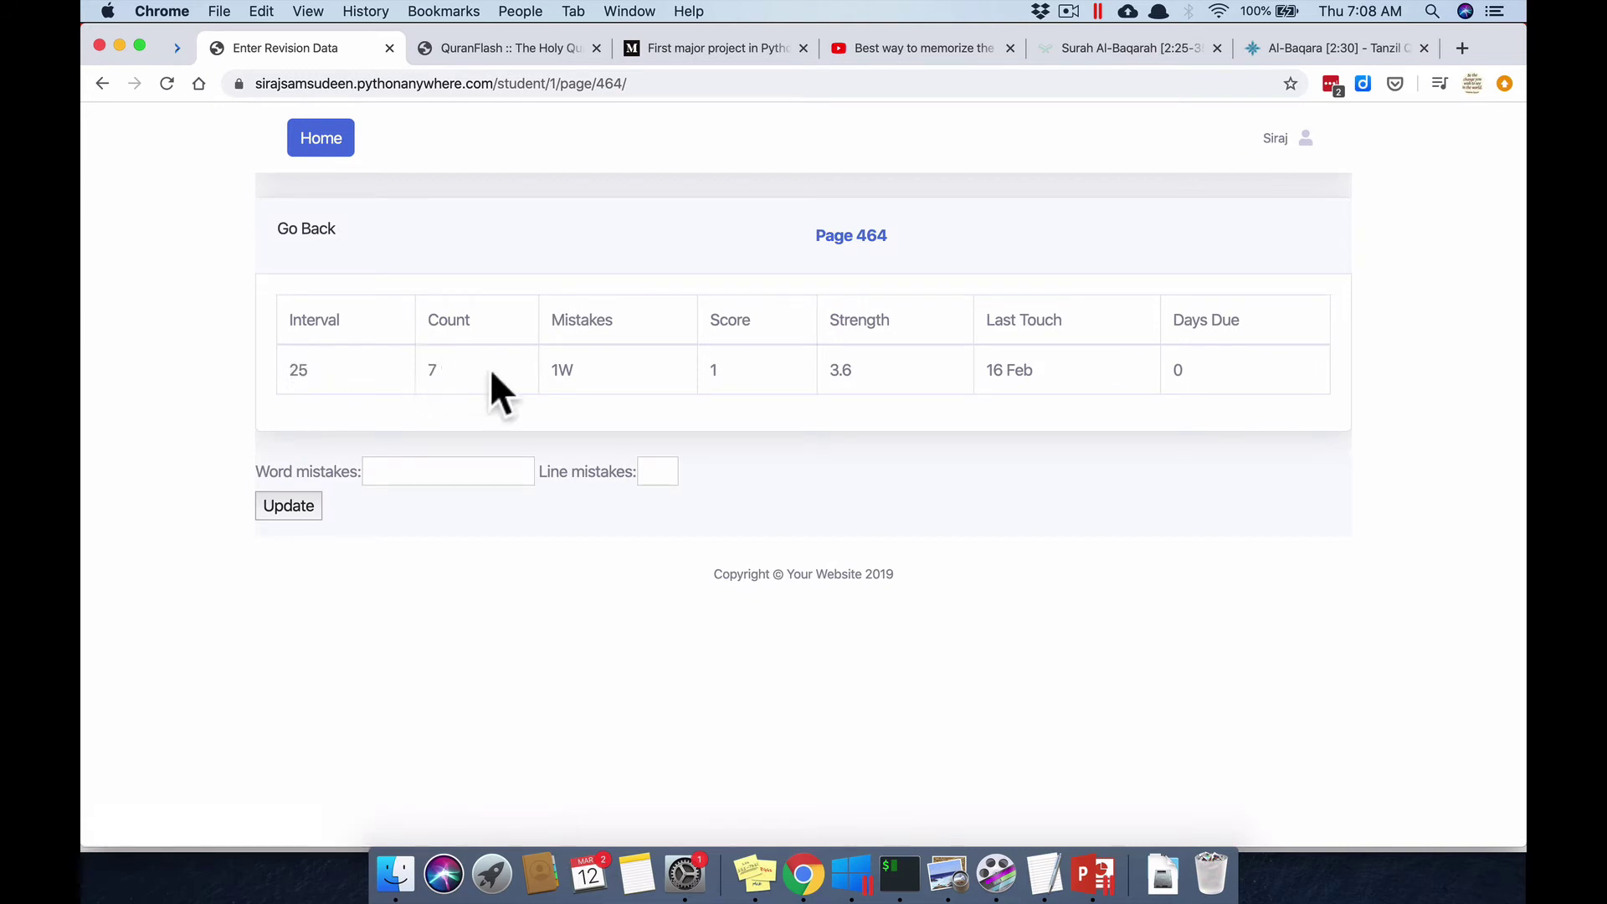
- Submit 2 word mistakes for Page 464 and return to the Pages Due table
{"action": "left_click", "coordinate": [447, 468]}
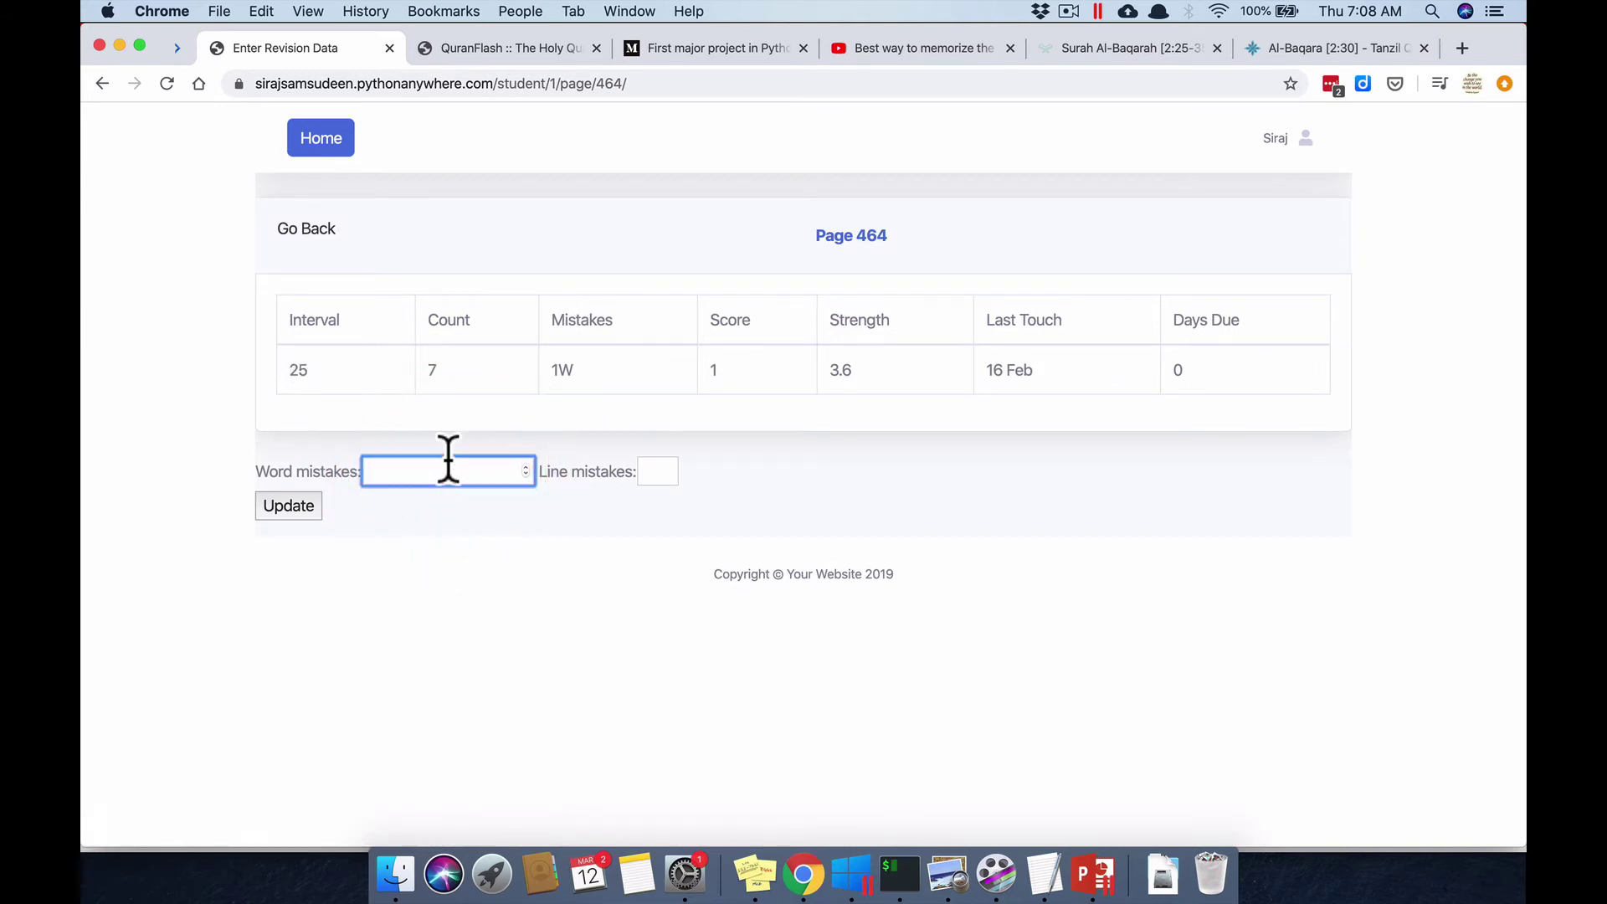
{"action": "type", "text": "2"}
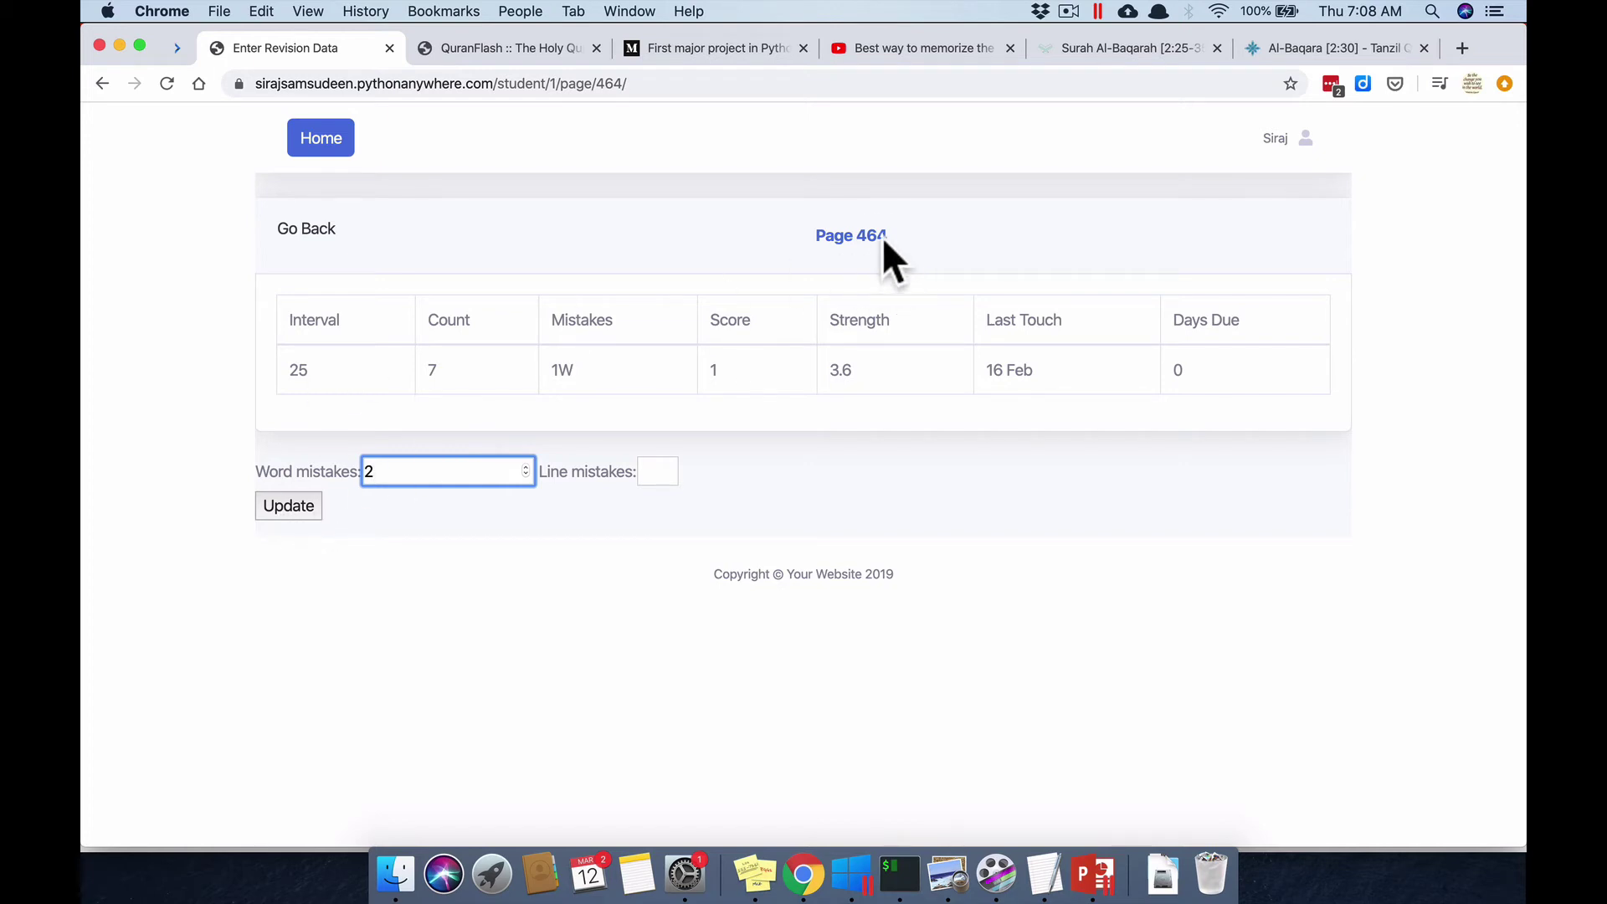
{"action": "left_click", "coordinate": [283, 513]}
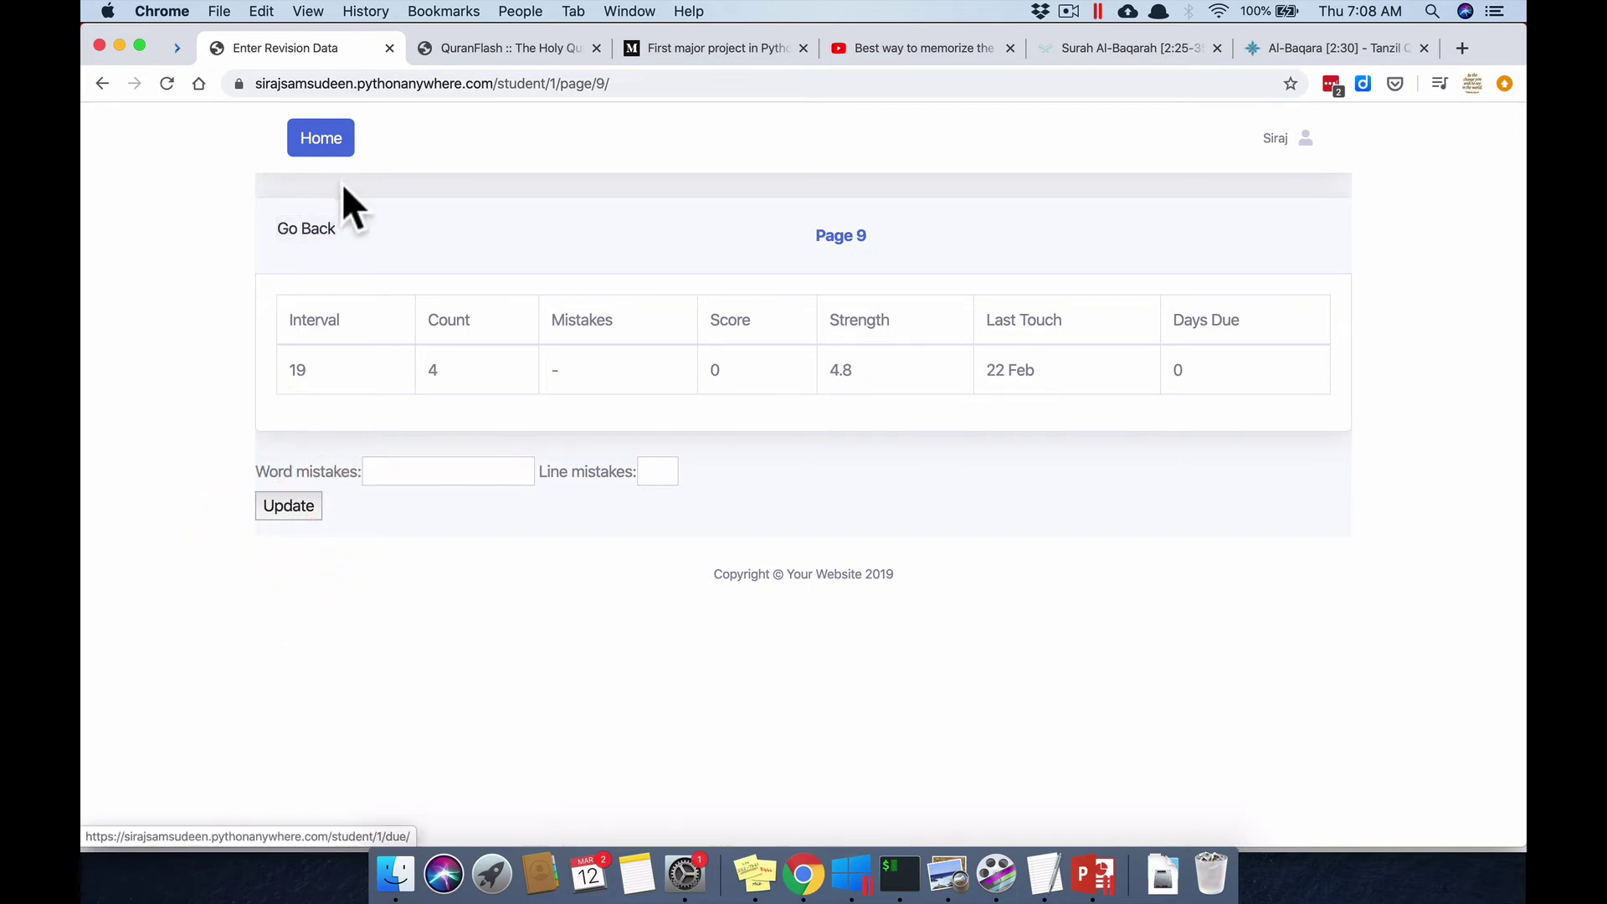
{"action": "left_click", "coordinate": [320, 239]}
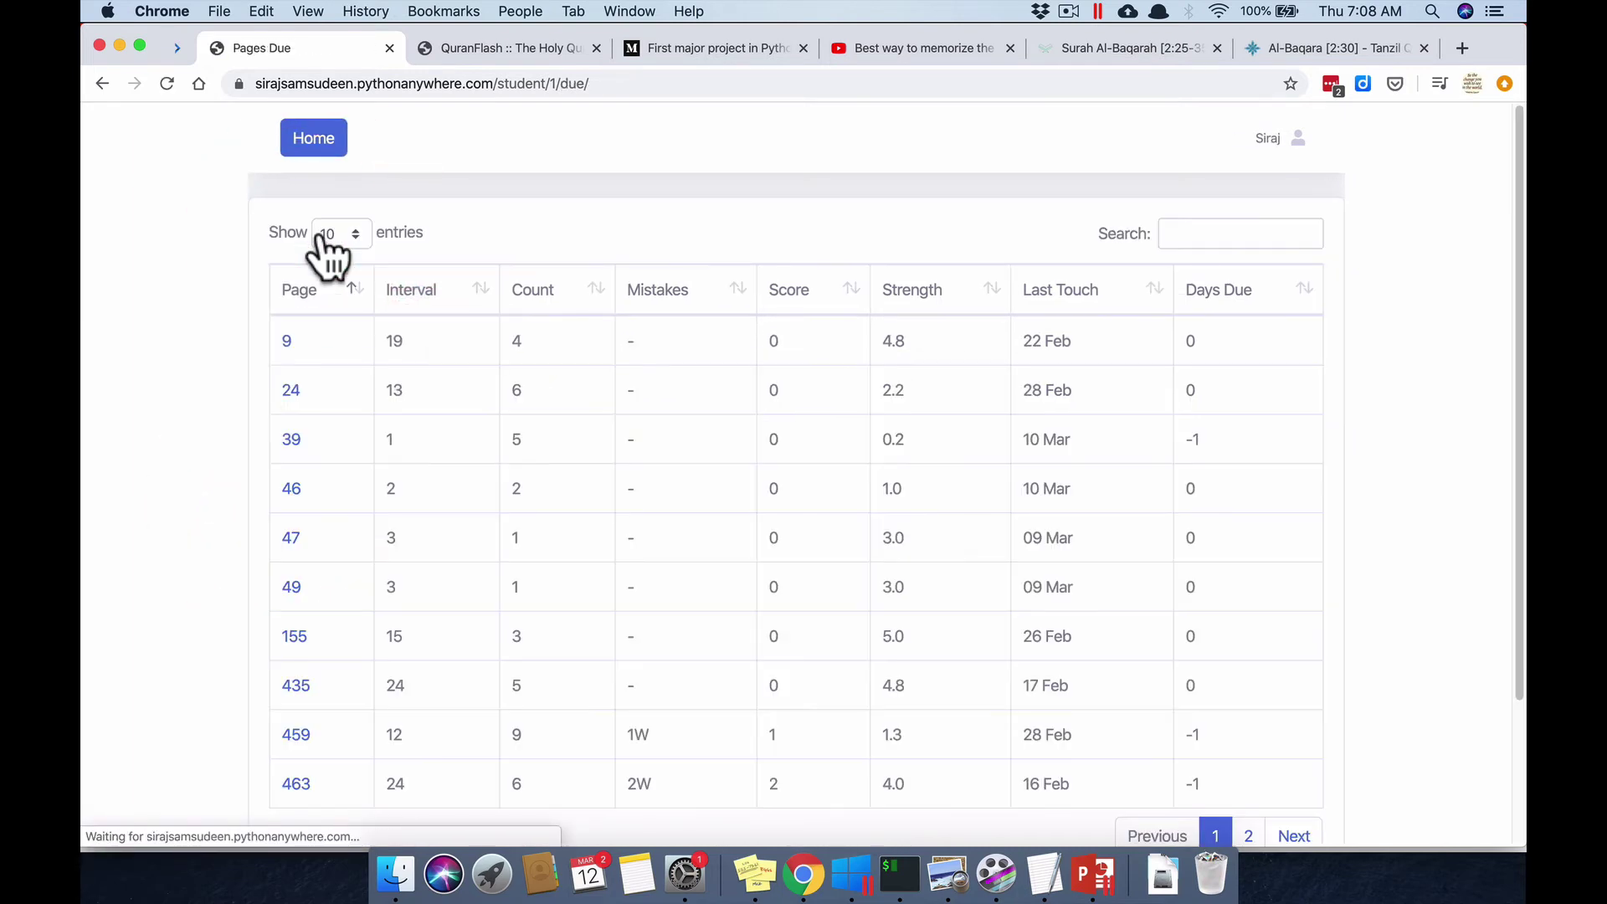
- Enter 464 in the page number box and open Page 464's revision record
{"action": "scroll", "coordinate": [368, 586], "scroll_direction": "down", "scroll_amount": 3}
{"action": "double_click", "coordinate": [359, 698]}
{"action": "type", "text": "3"}
{"action": "key", "text": "BackSpace"}
{"action": "type", "text": "464"}
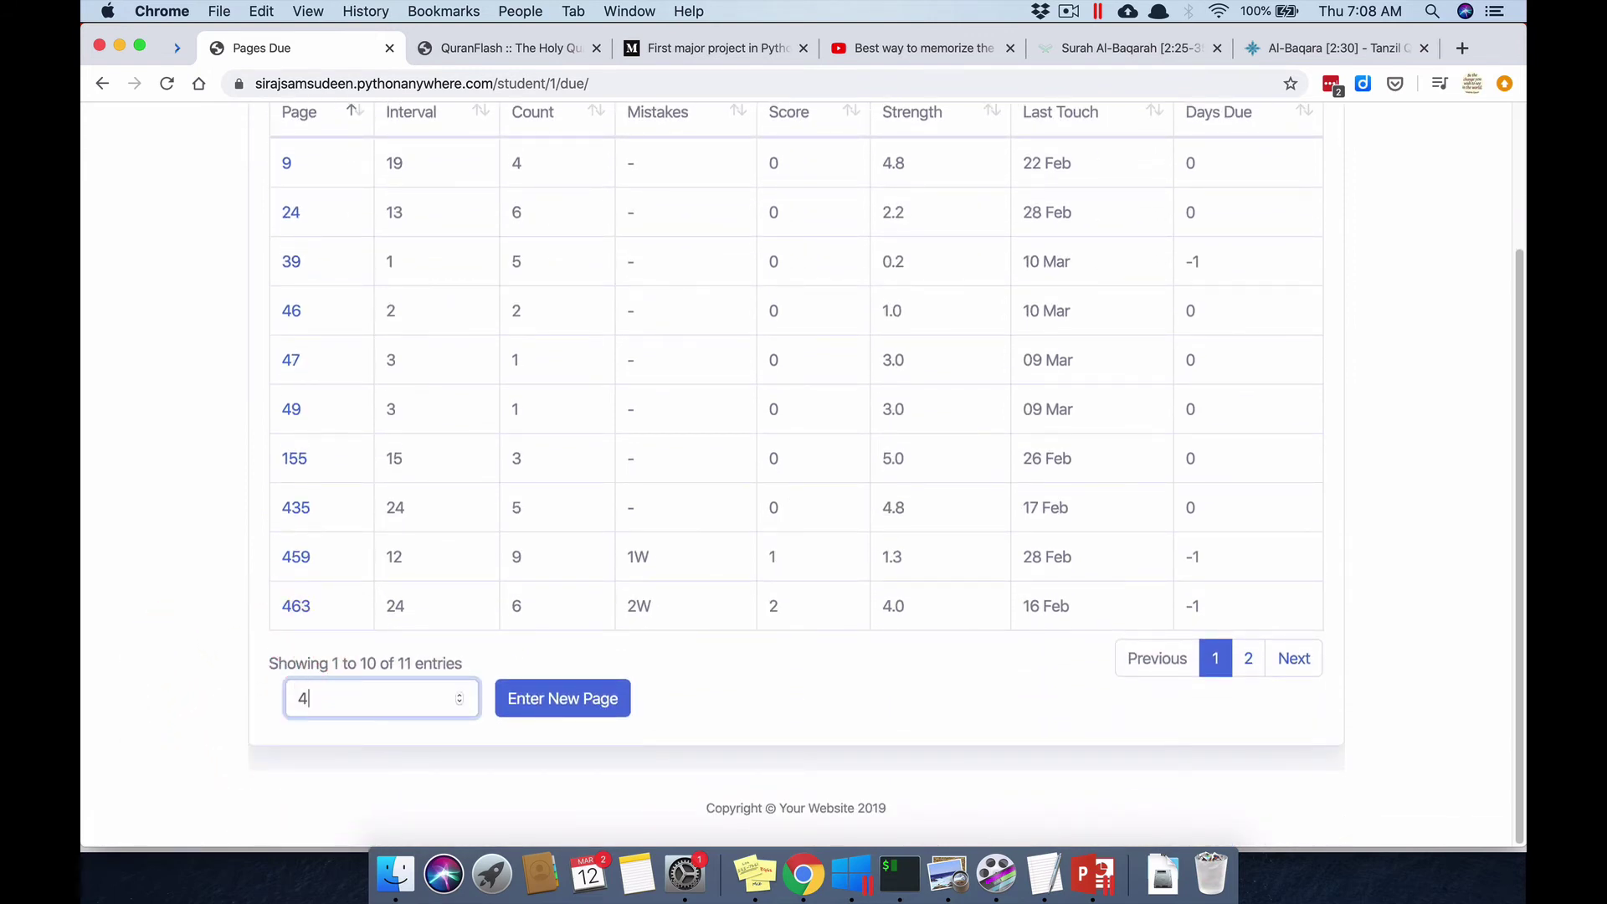
{"action": "left_click", "coordinate": [546, 696]}
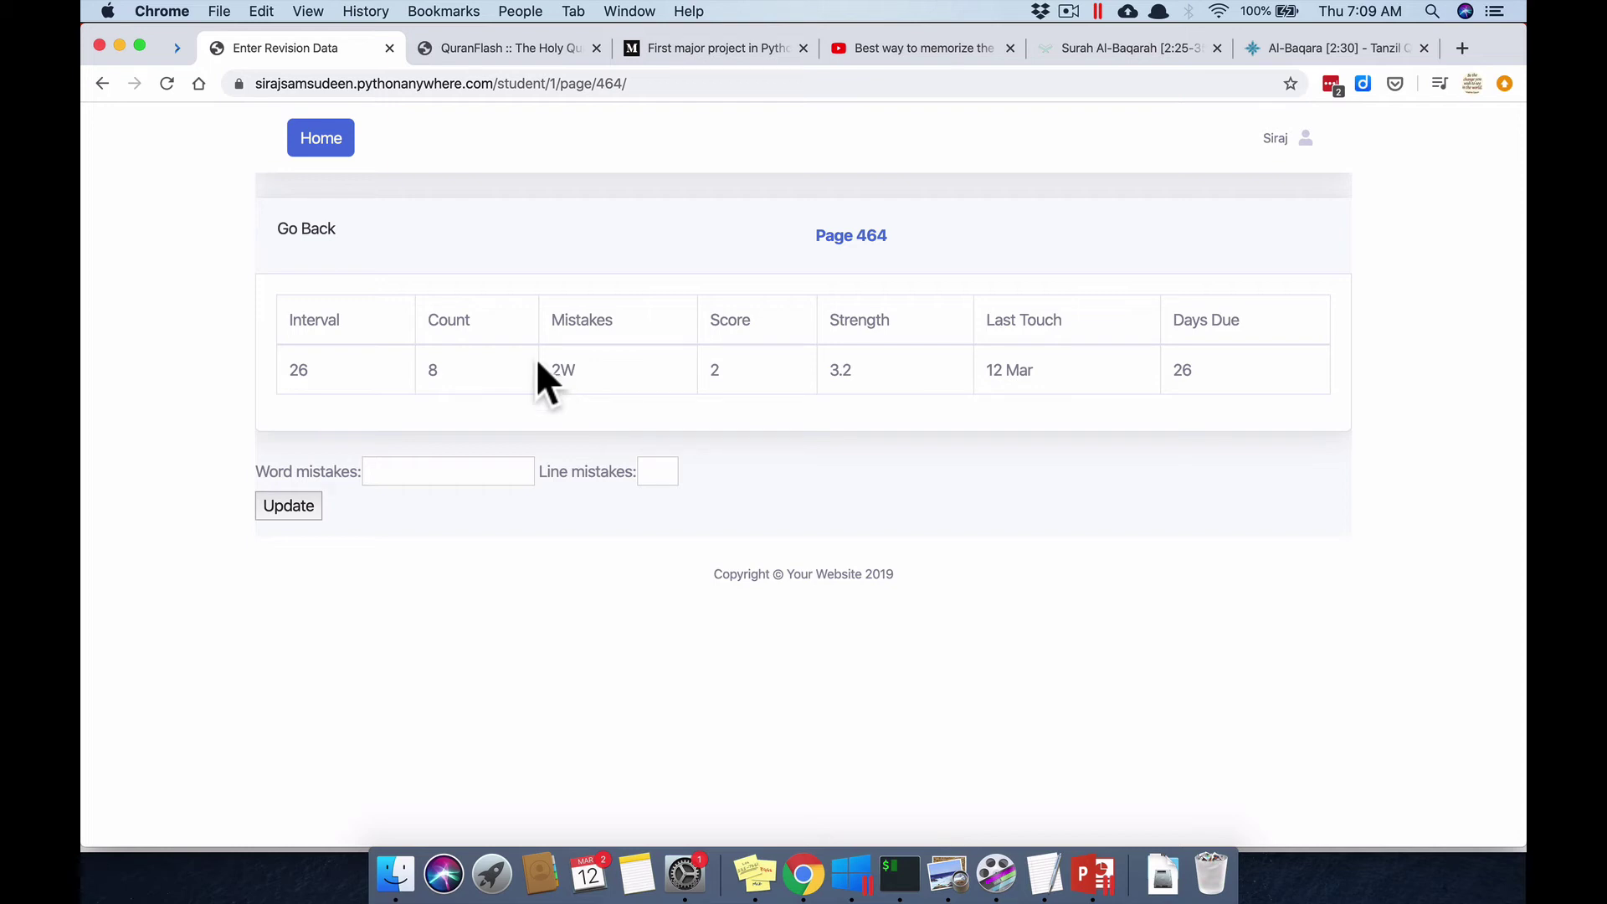
- Return to Pages Due, search for 46, then clear the search so all due pages show
{"action": "left_click", "coordinate": [309, 228]}
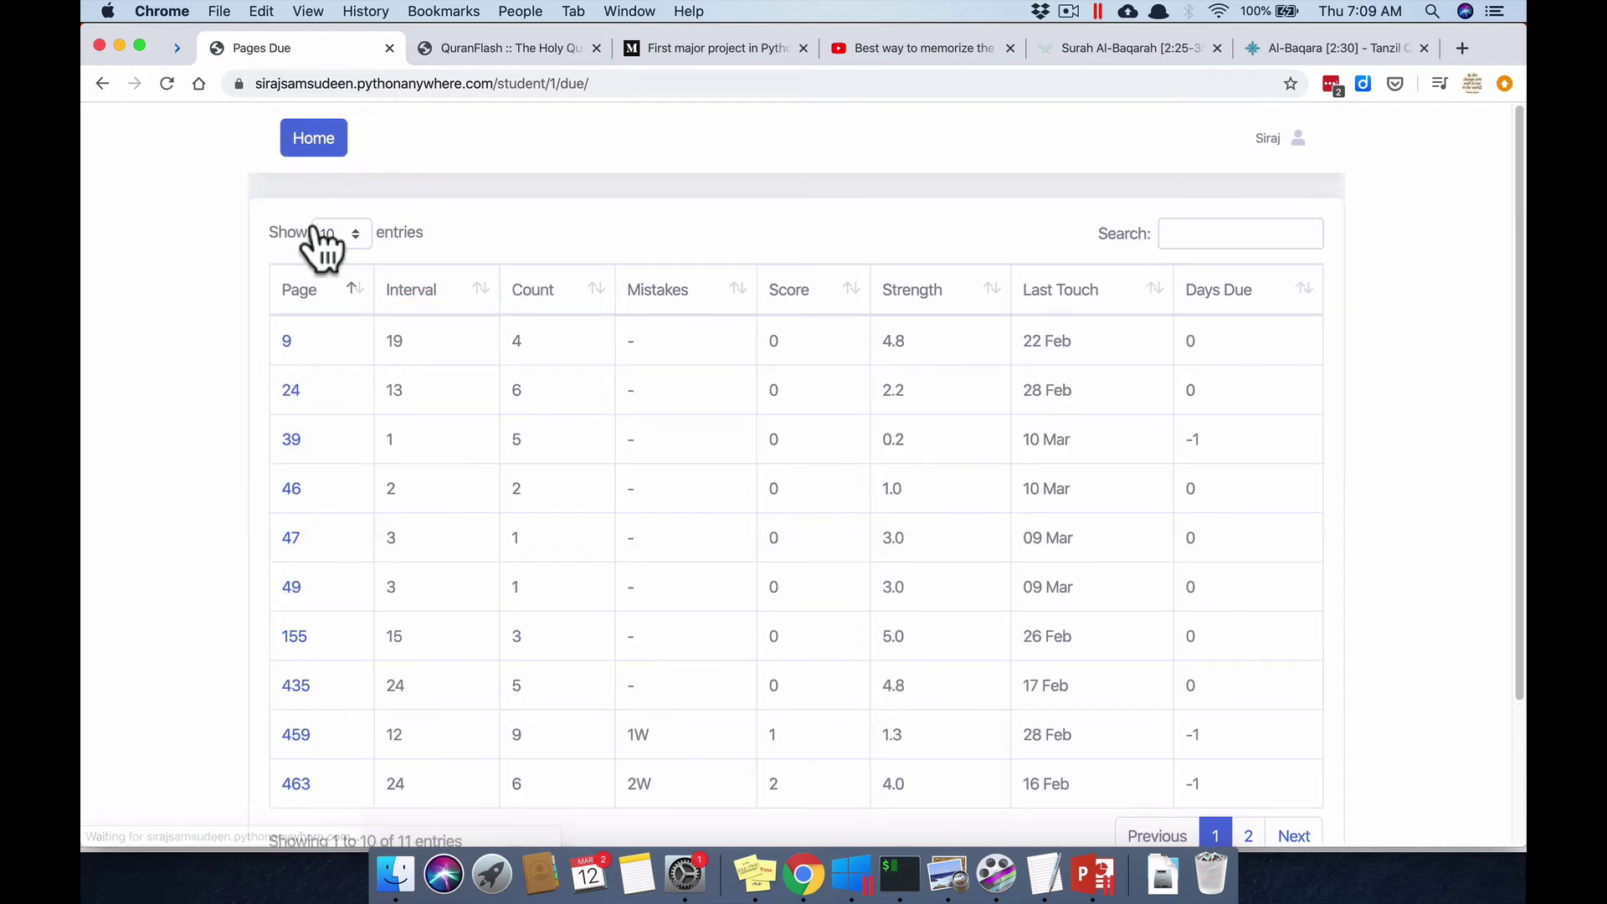
{"action": "left_click", "coordinate": [1213, 237]}
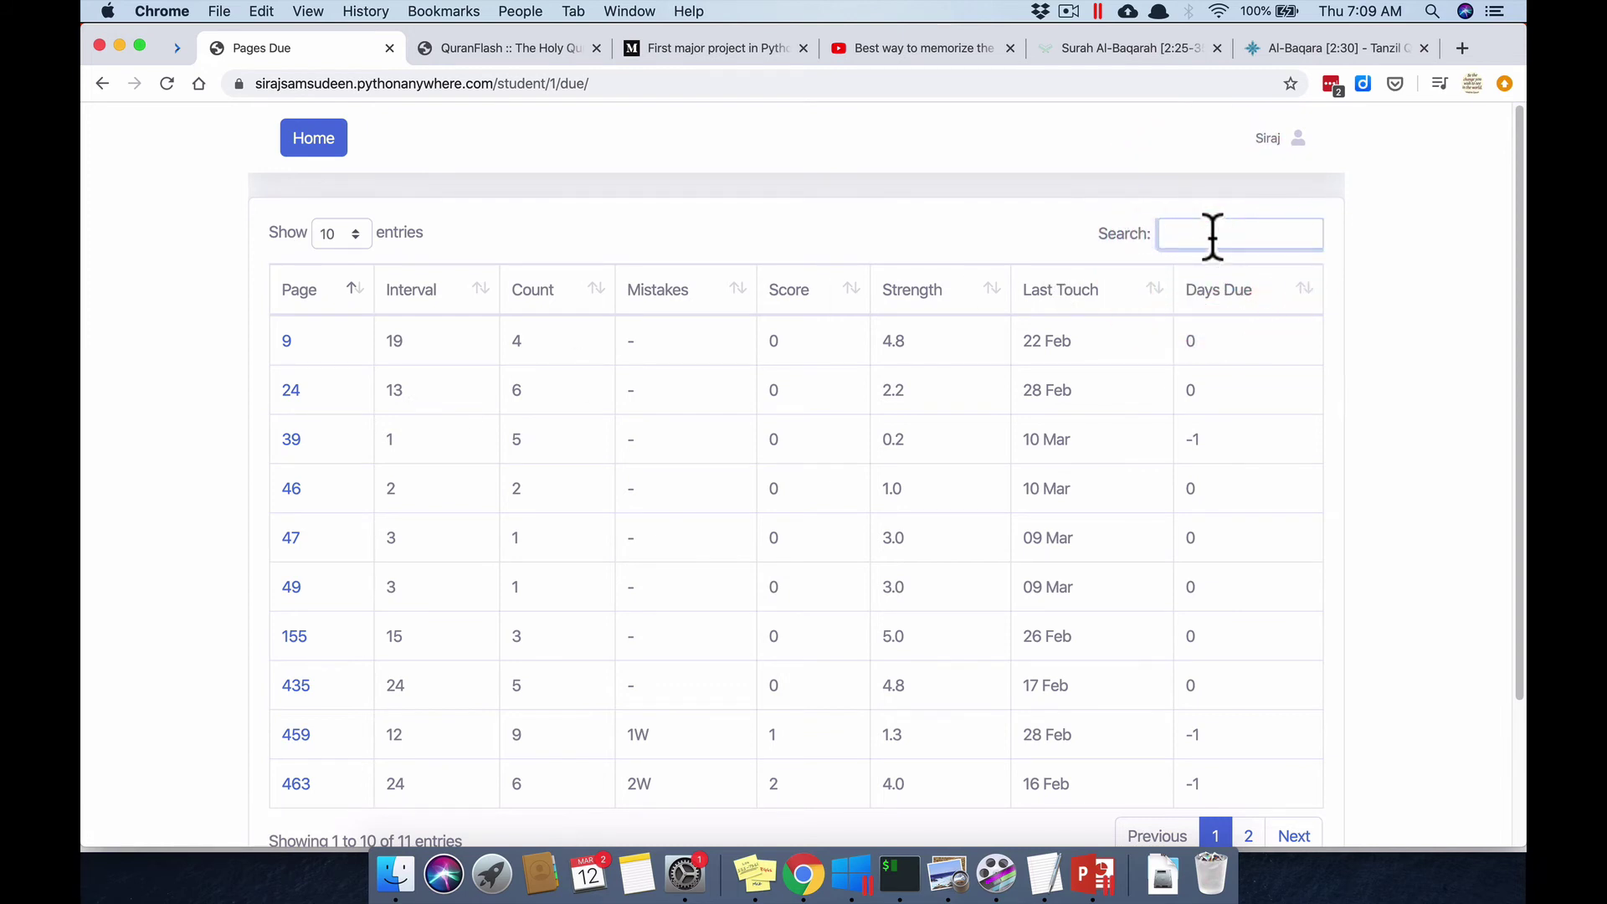
{"action": "type", "text": "46"}
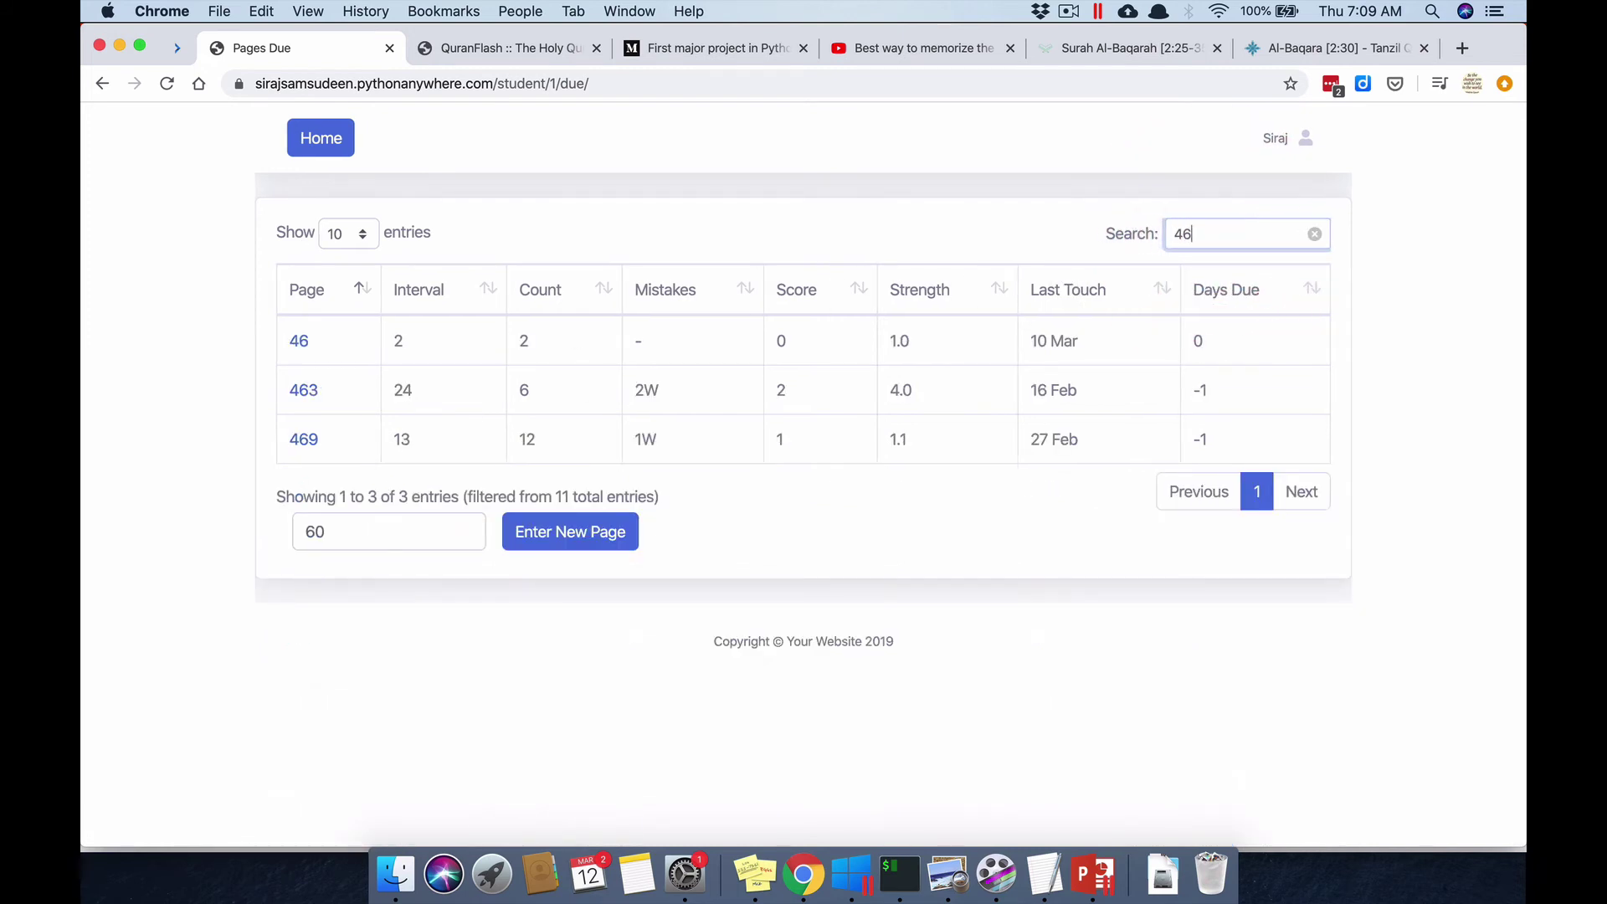
{"action": "key", "text": "BackSpace"}
{"action": "key", "text": "BackSpace"}
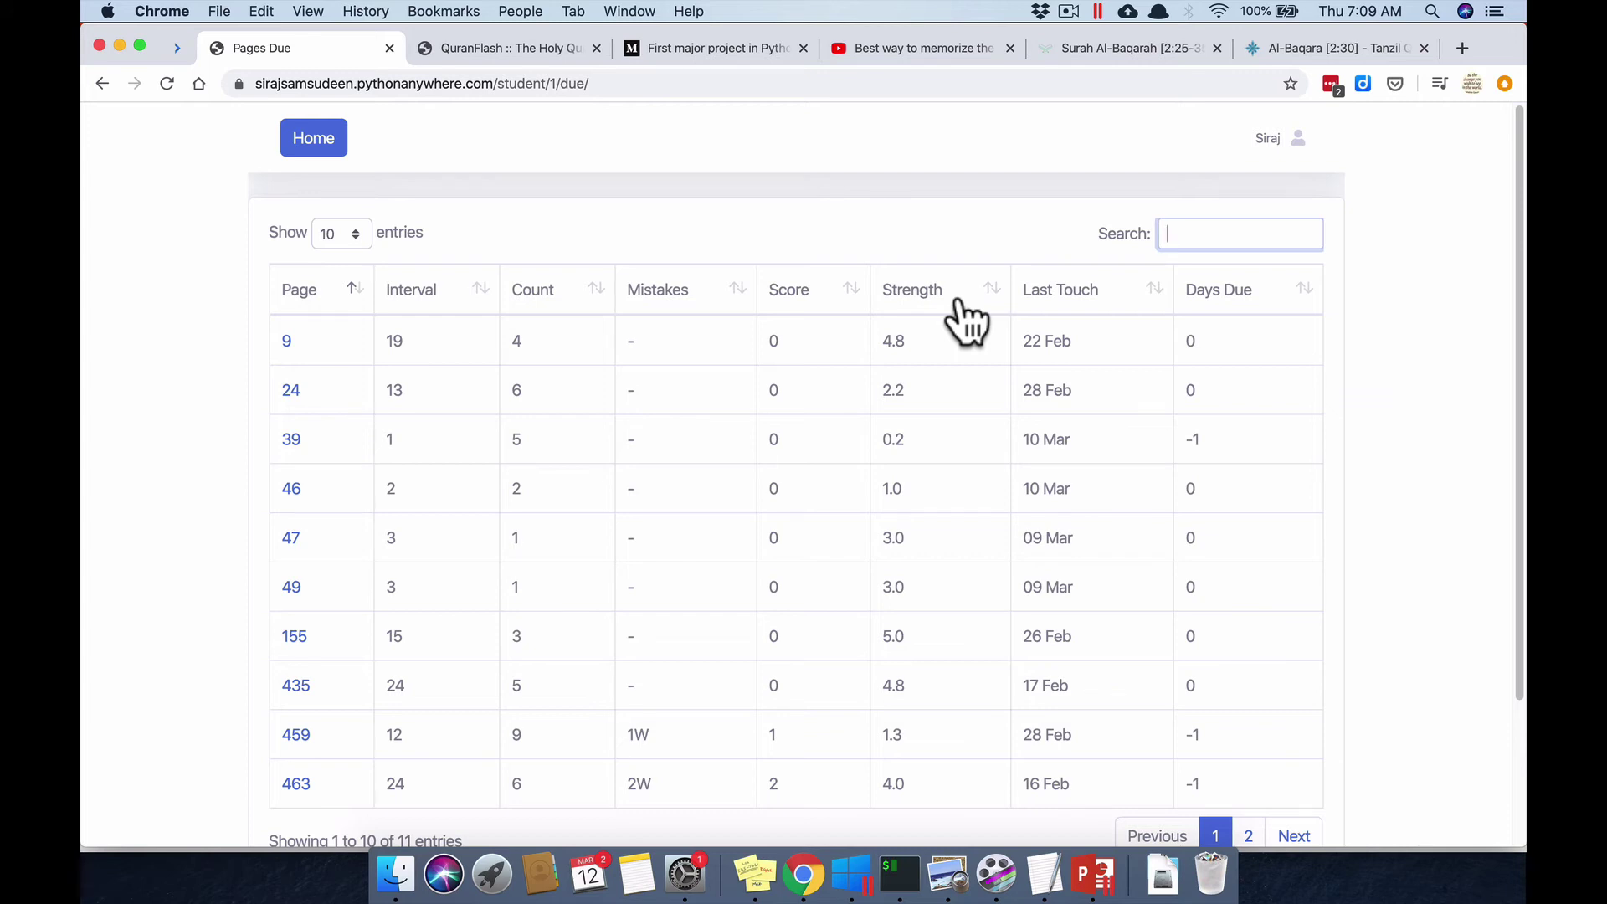
{"action": "scroll", "coordinate": [967, 321], "scroll_direction": "down", "scroll_amount": 3}
{"action": "left_click", "coordinate": [378, 699]}
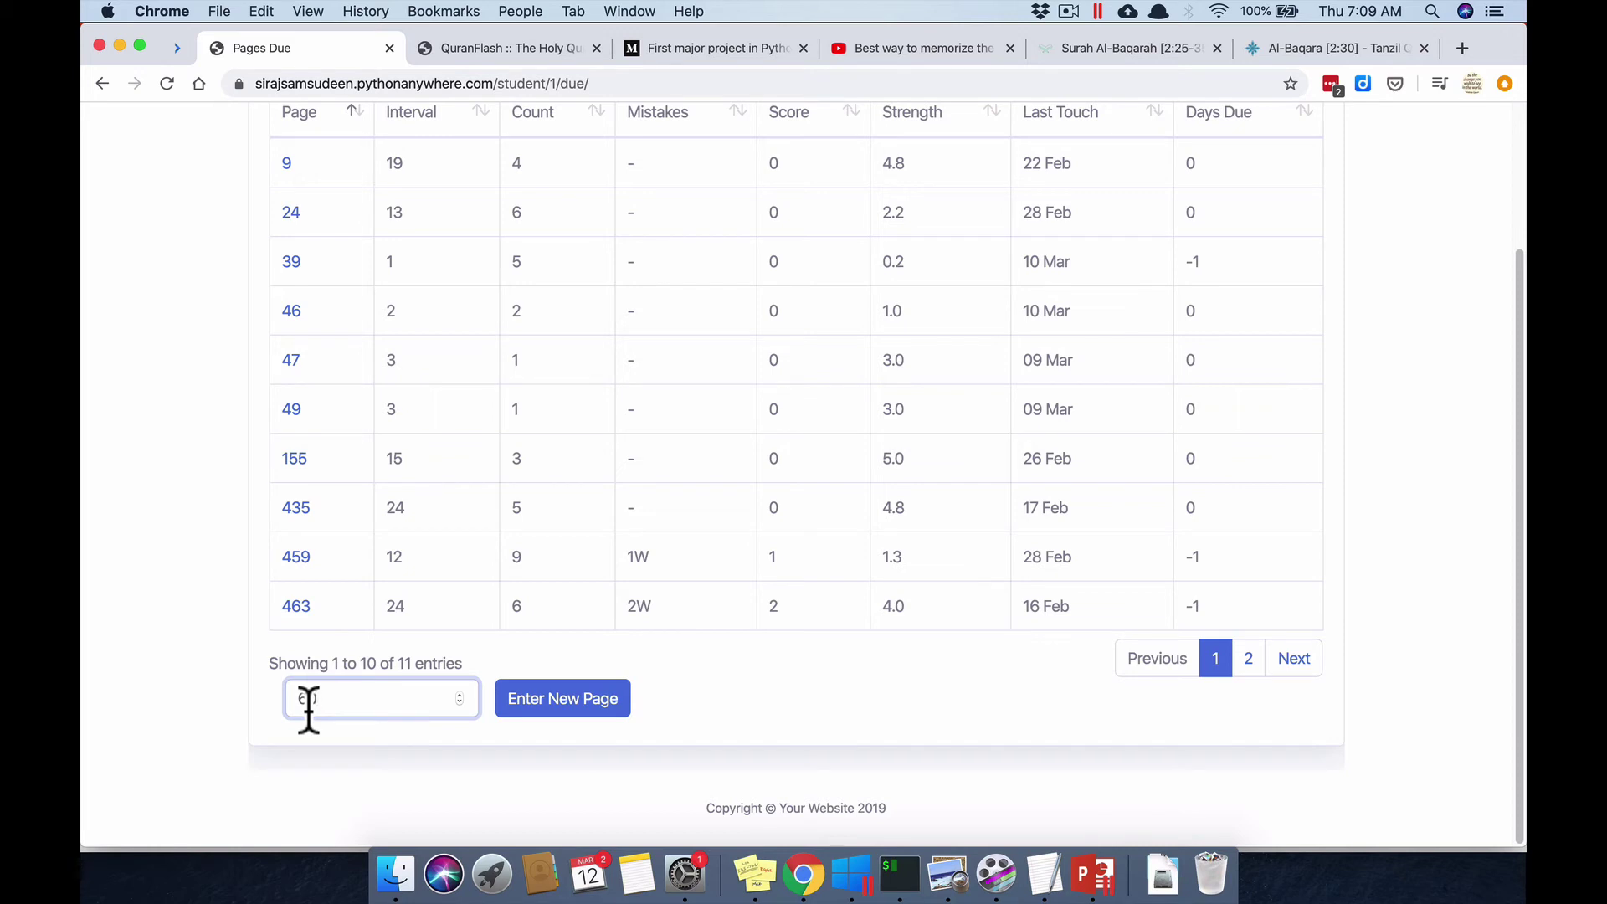
- Add page 120 as a new page, submit it with no mistakes, and return to Pages Due
{"action": "left_click_drag", "start_coordinate": [337, 701], "coordinate": [240, 698]}
{"action": "type", "text": "120"}
{"action": "left_click", "coordinate": [580, 711]}
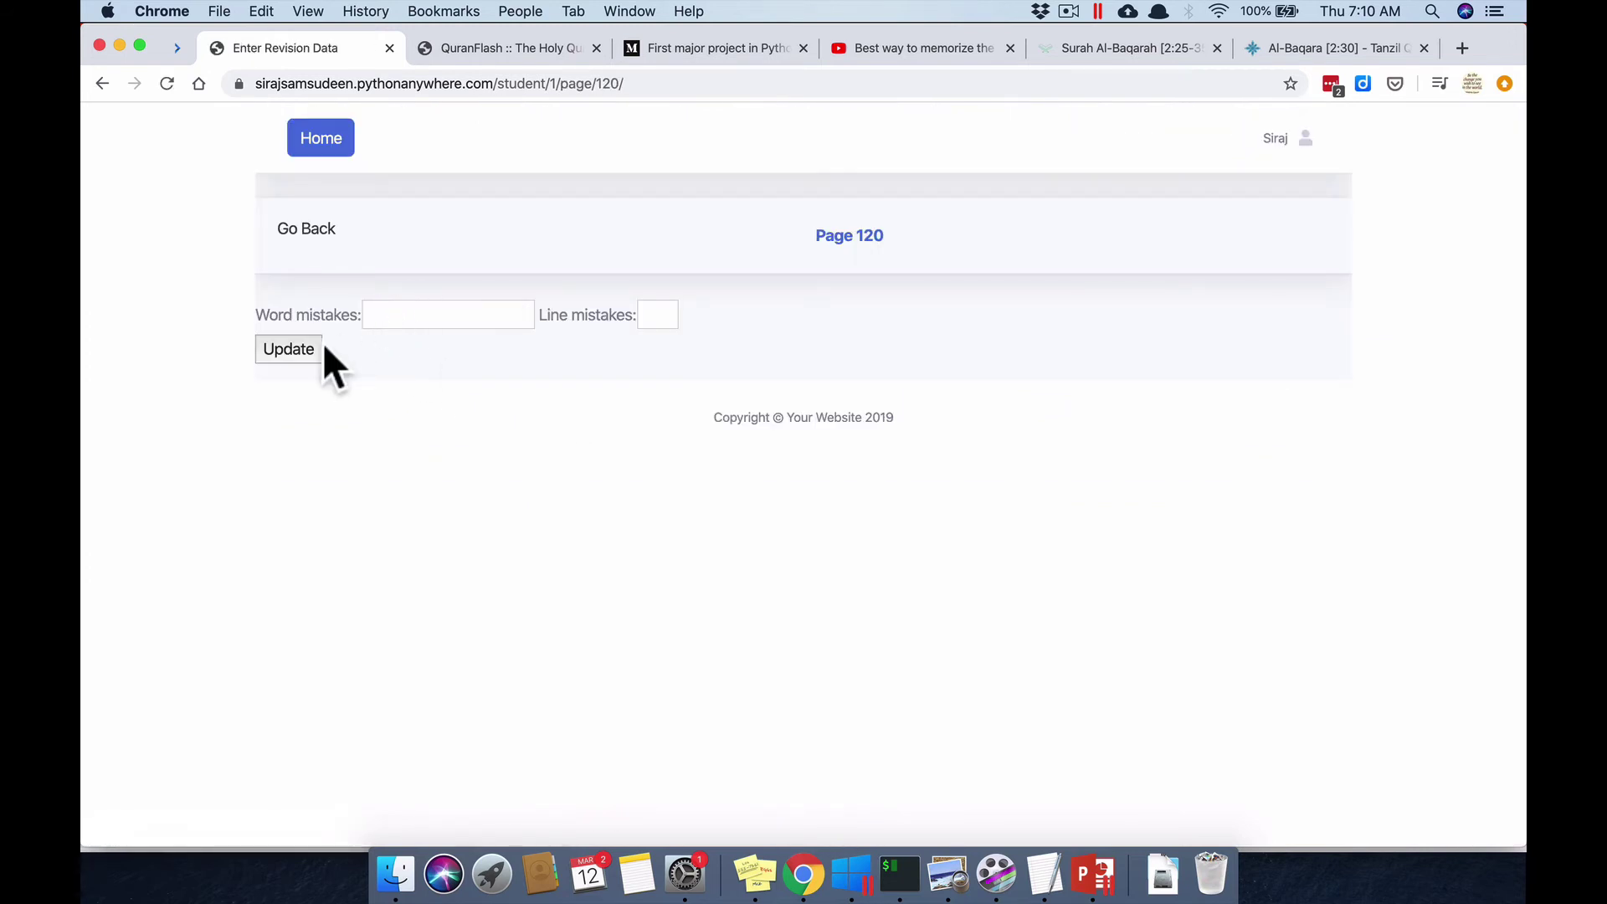
{"action": "left_click", "coordinate": [289, 349]}
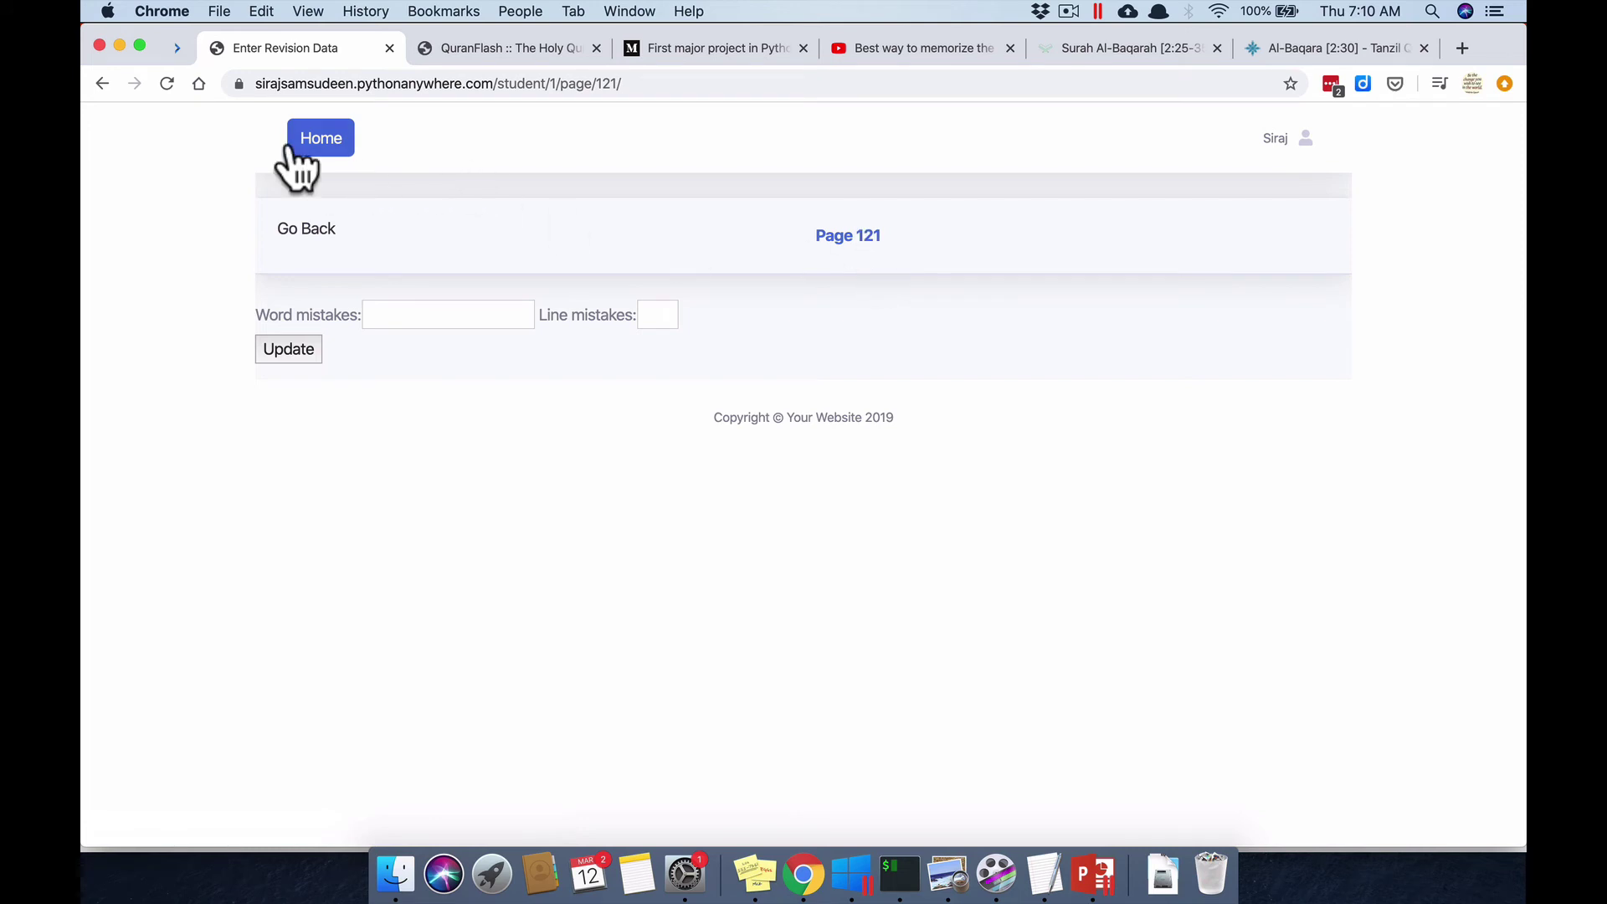
{"action": "left_click", "coordinate": [339, 144]}
{"action": "scroll", "coordinate": [460, 443], "scroll_direction": "down", "scroll_amount": 5}
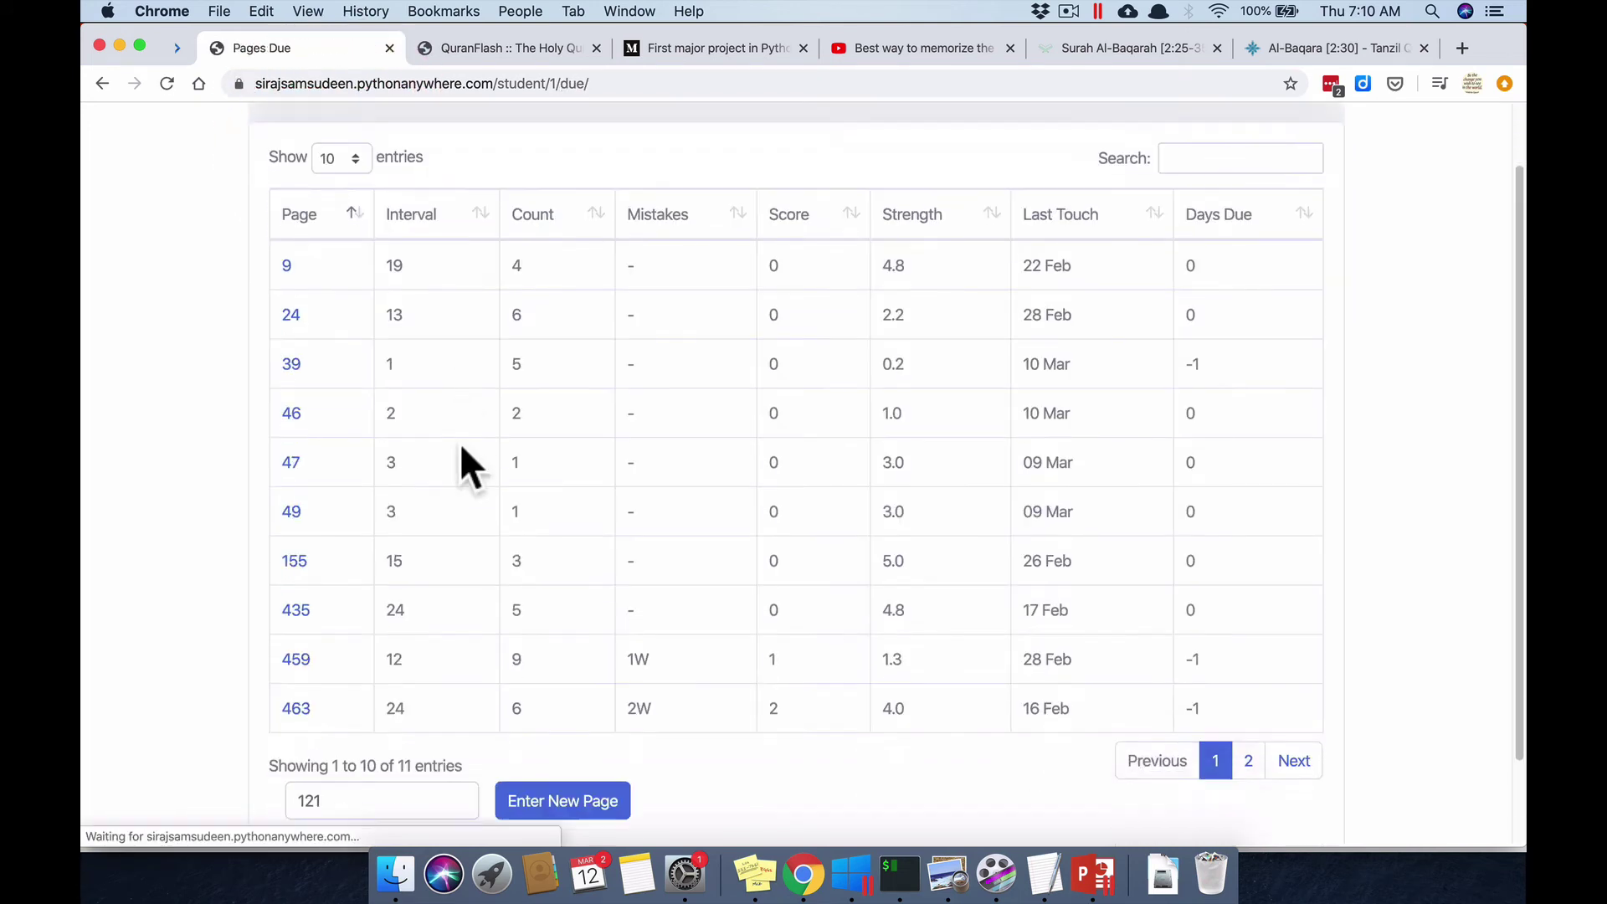
{"action": "left_click_drag", "start_coordinate": [361, 698], "coordinate": [278, 695]}
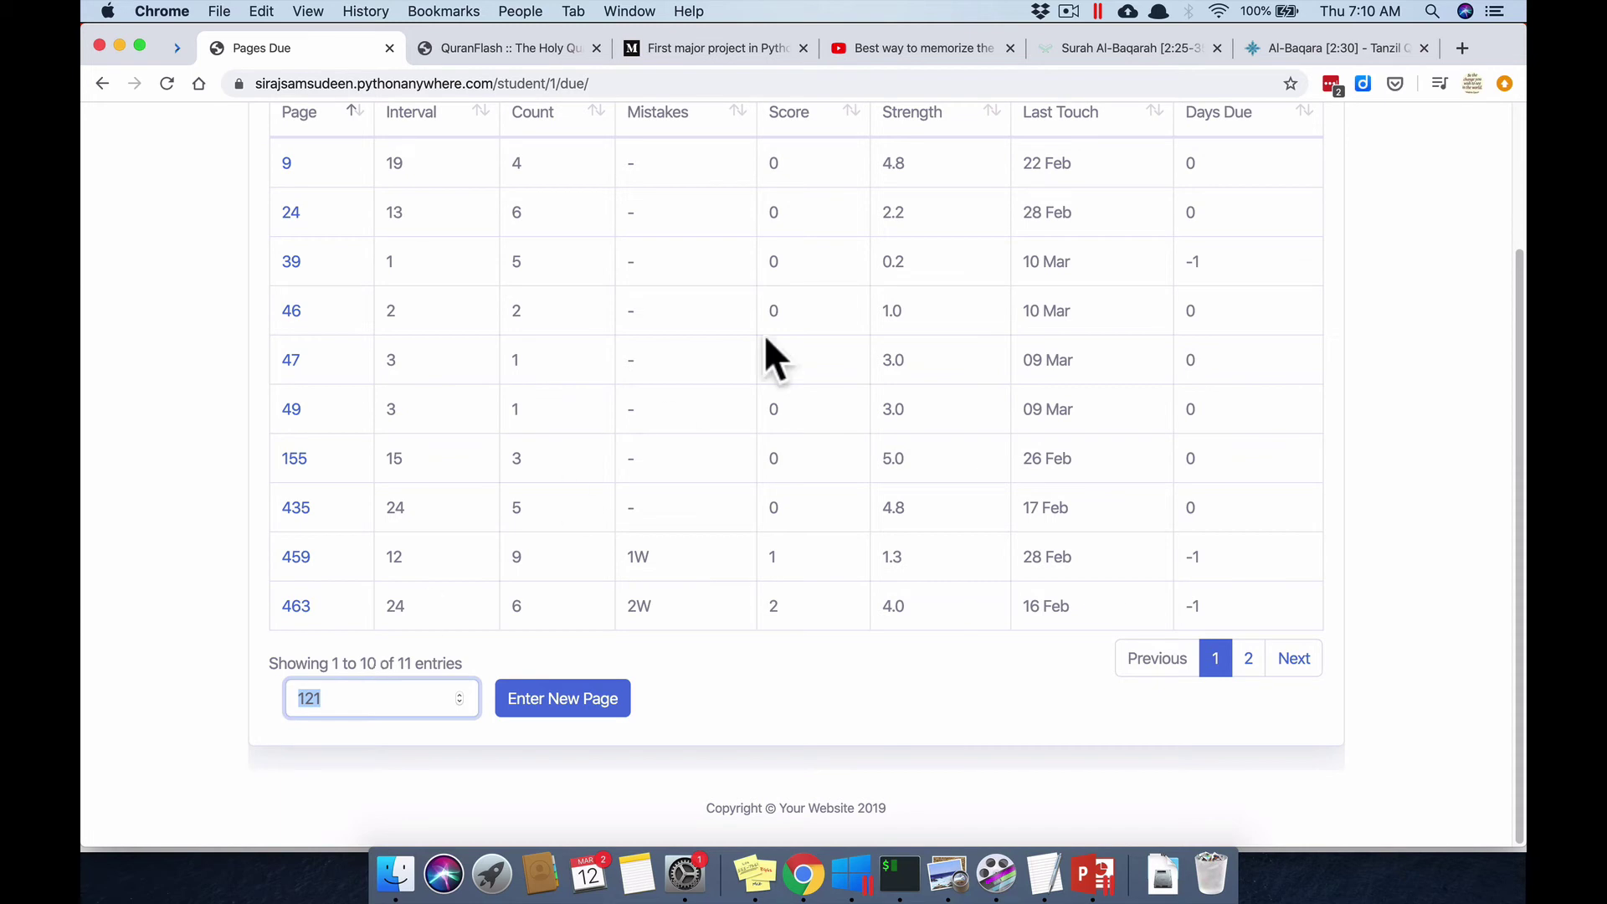
- Bring up the YouTube video 'Best way to memorize the Quran you never gonna forget it.'
{"action": "left_click", "coordinate": [926, 52]}
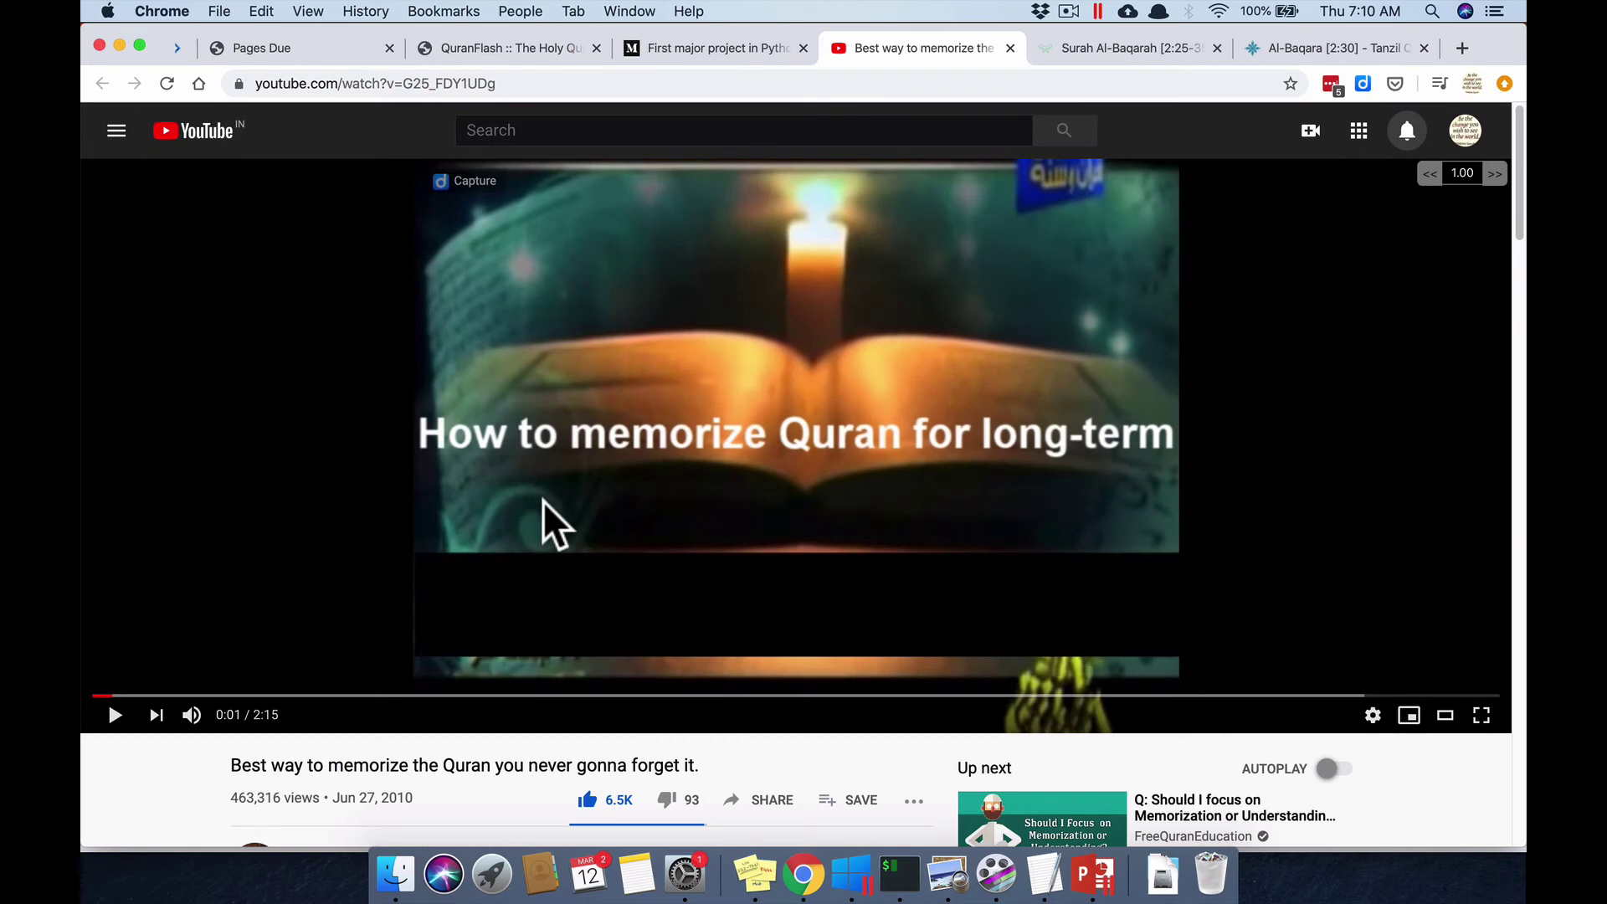
{"action": "scroll", "coordinate": [542, 500], "scroll_direction": "down", "scroll_amount": 3}
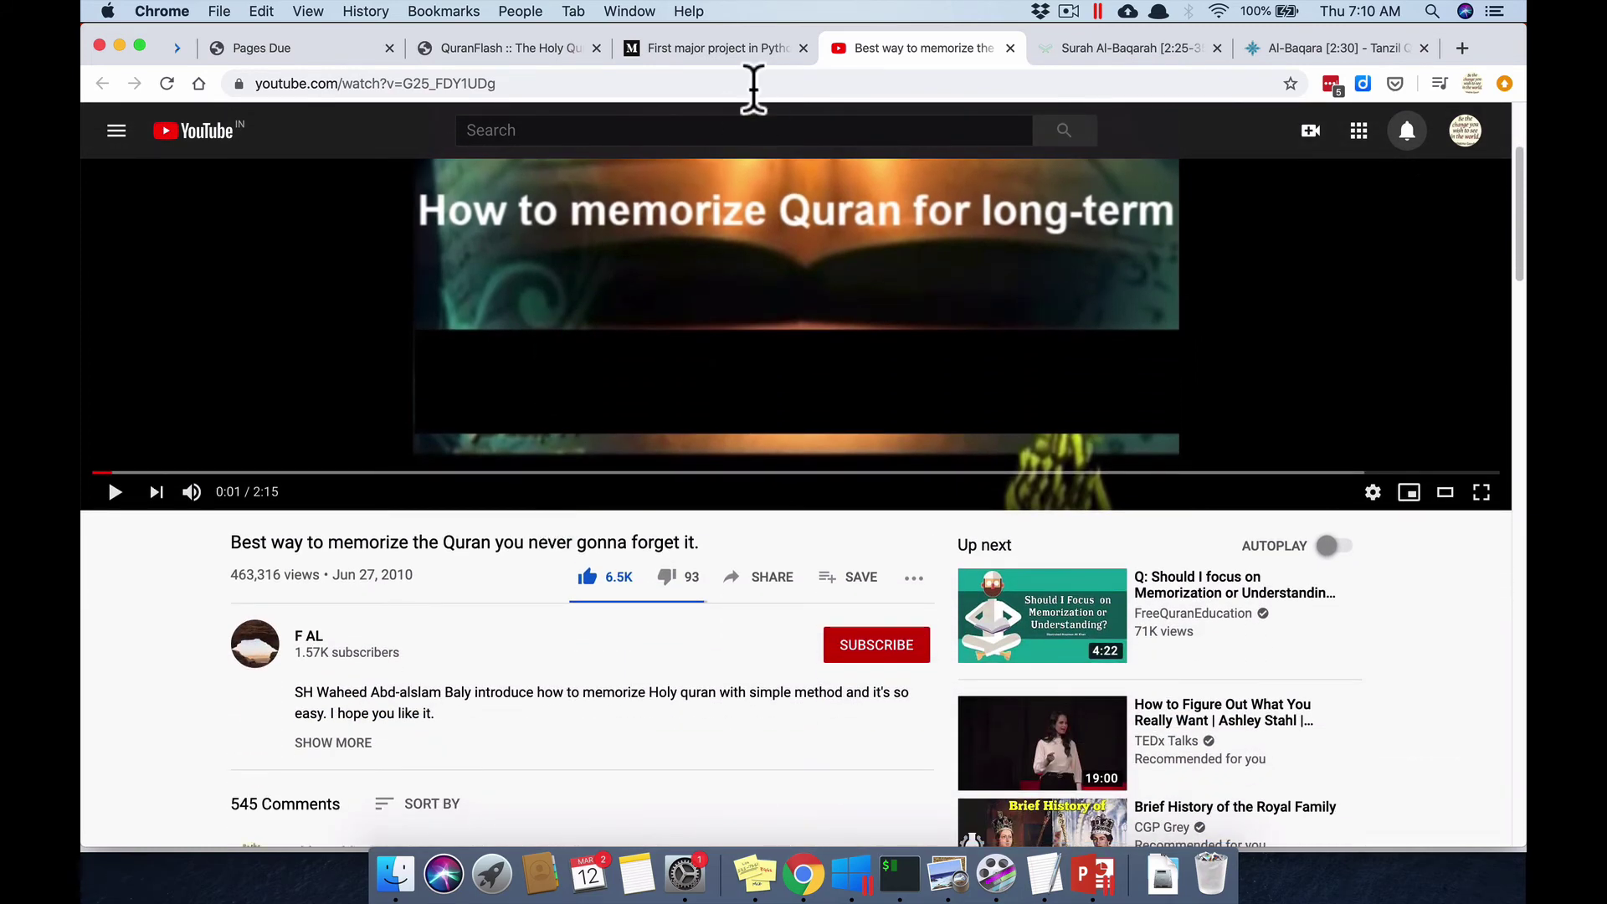
{"action": "left_click", "coordinate": [692, 50]}
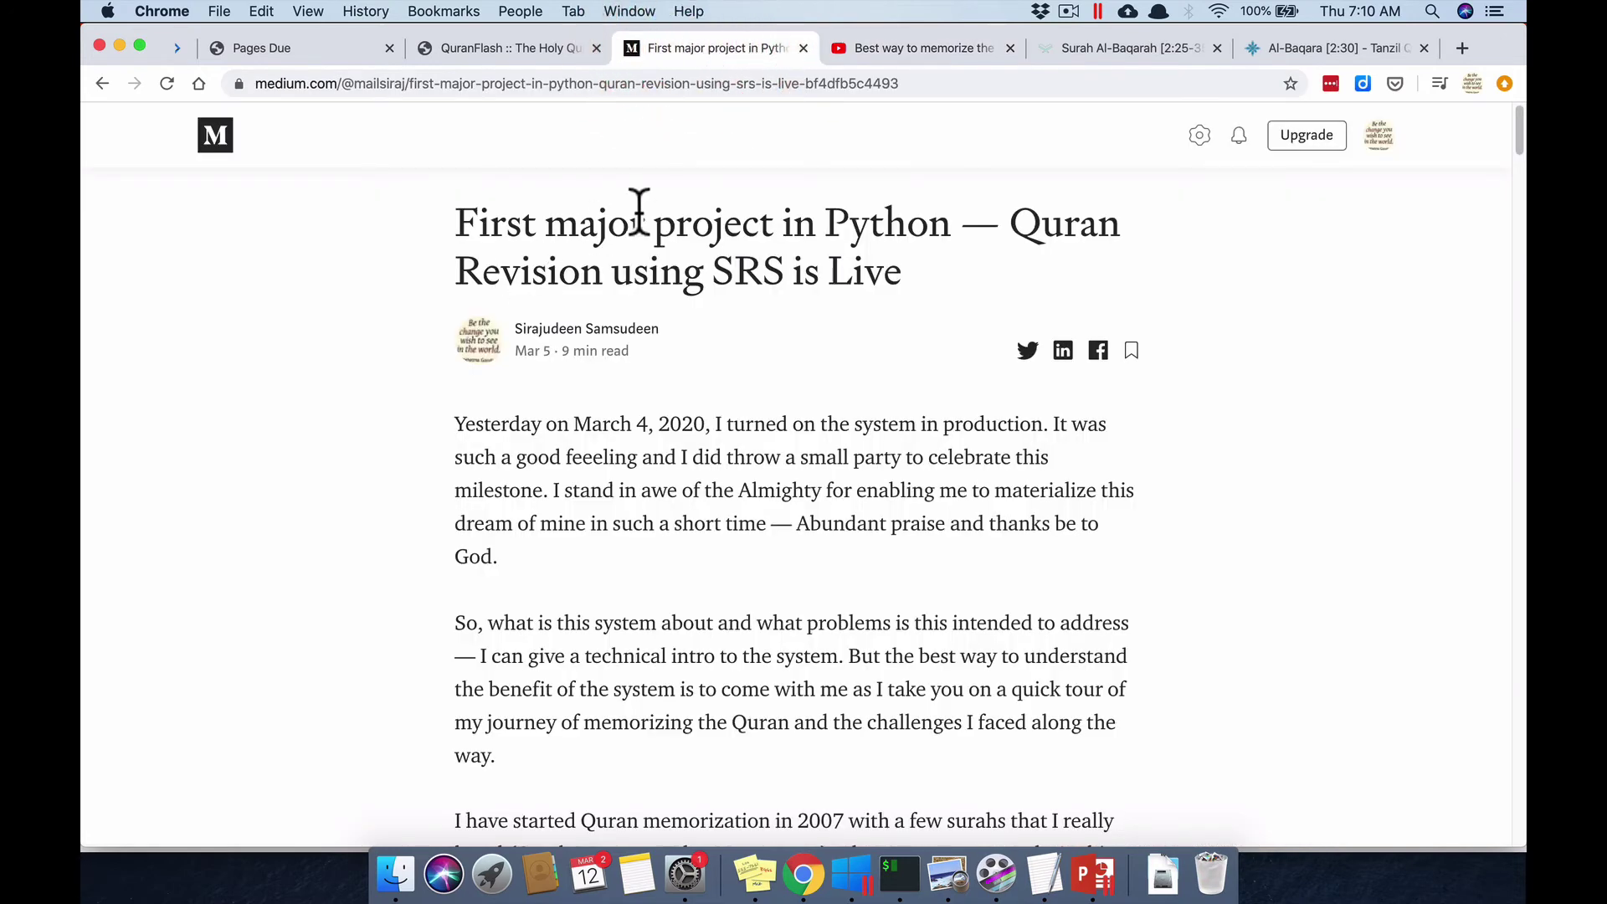
{"action": "left_click", "coordinate": [881, 48]}
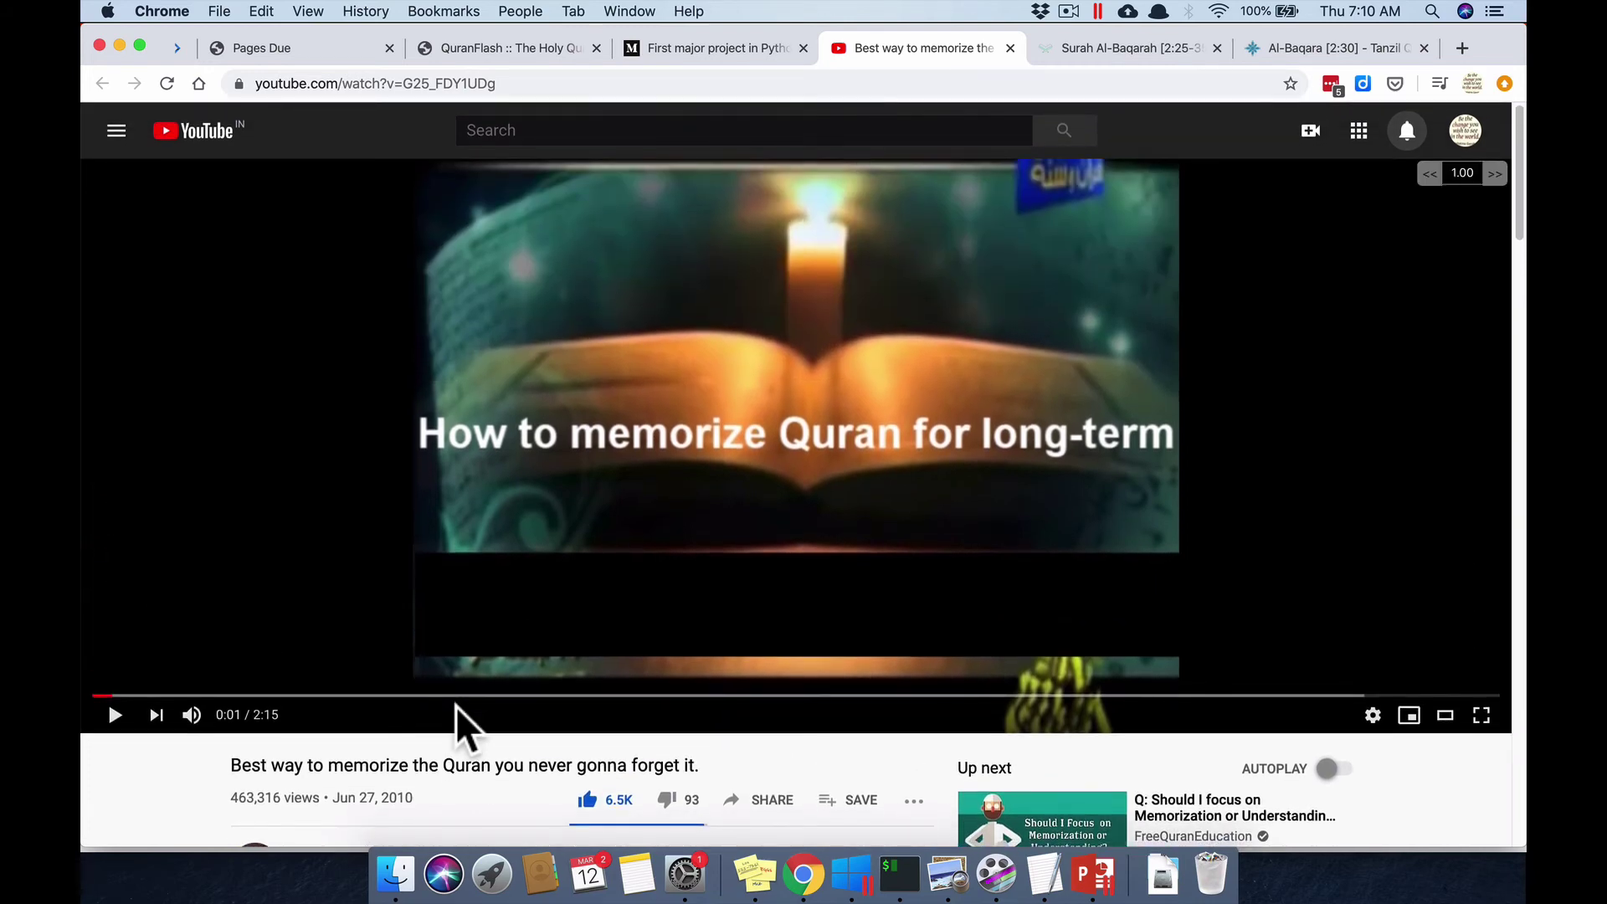
{"action": "scroll", "coordinate": [455, 705], "scroll_direction": "down", "scroll_amount": 2}
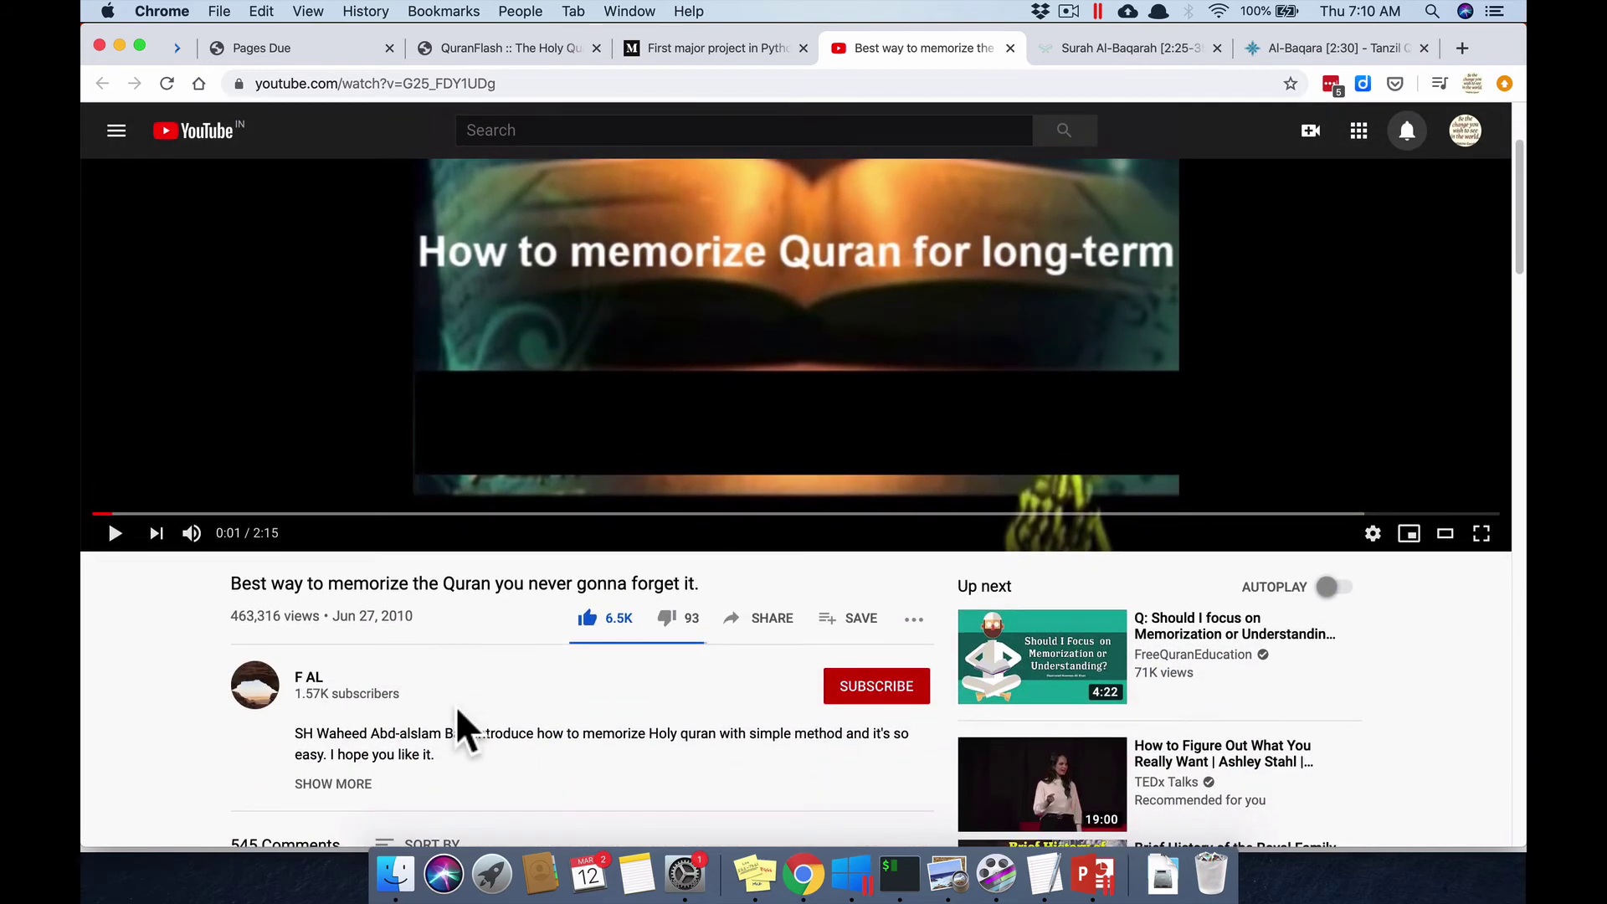
{"action": "scroll", "coordinate": [455, 706], "scroll_direction": "up", "scroll_amount": 2}
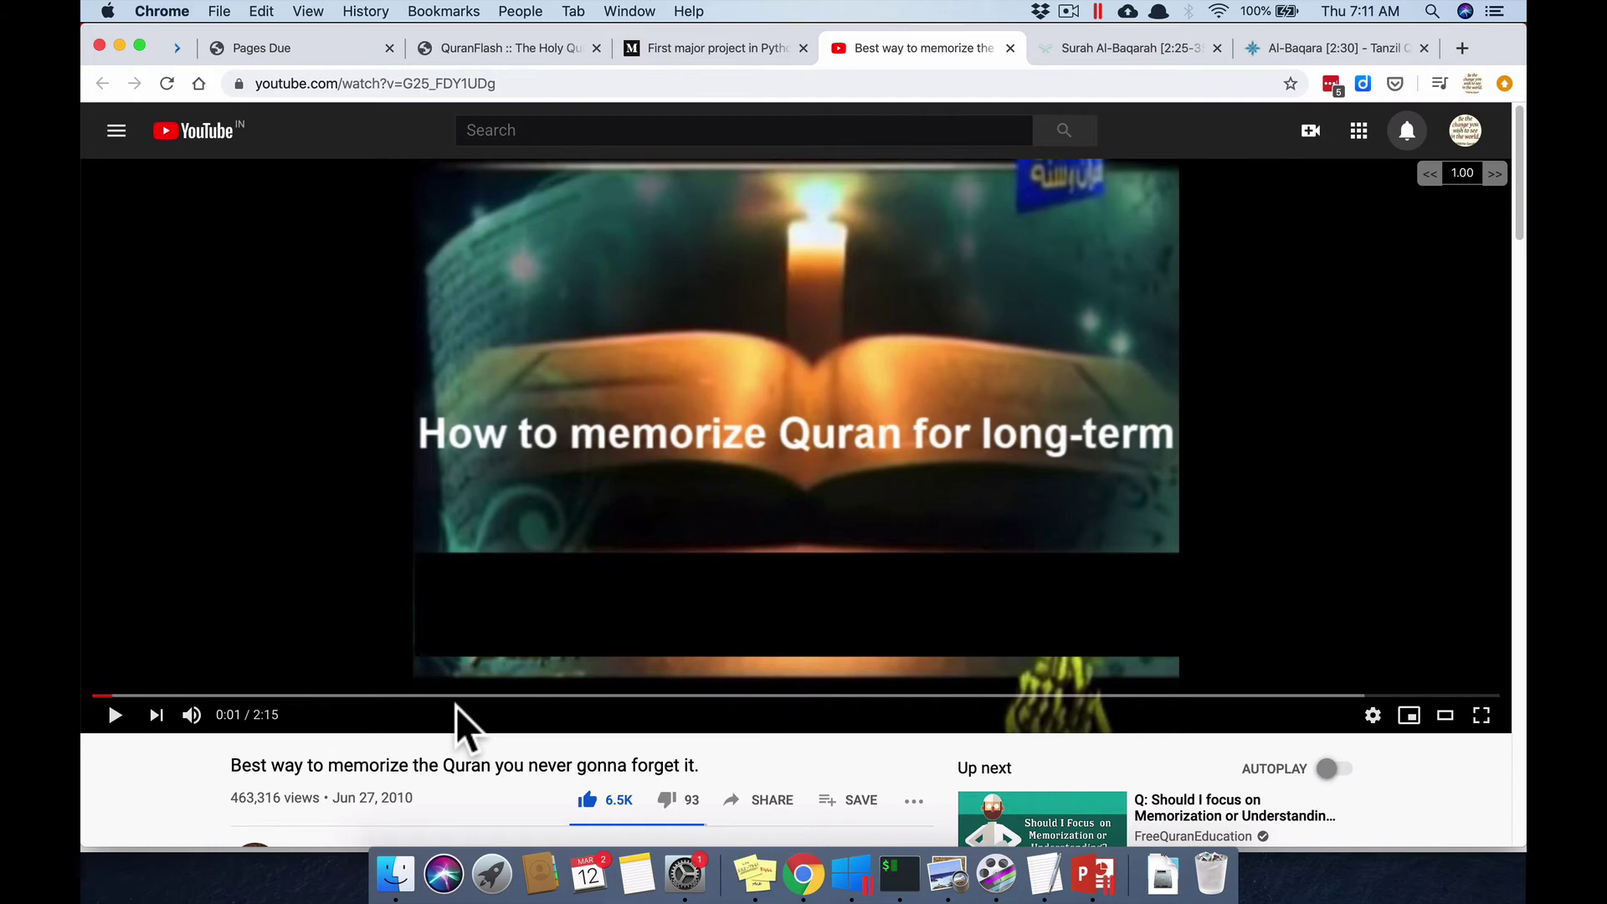
- In Quran.com settings for Surah Al-Baqarah, expand Translations and toggle Dr. Mustafa Khattab
{"action": "left_click", "coordinate": [1151, 48]}
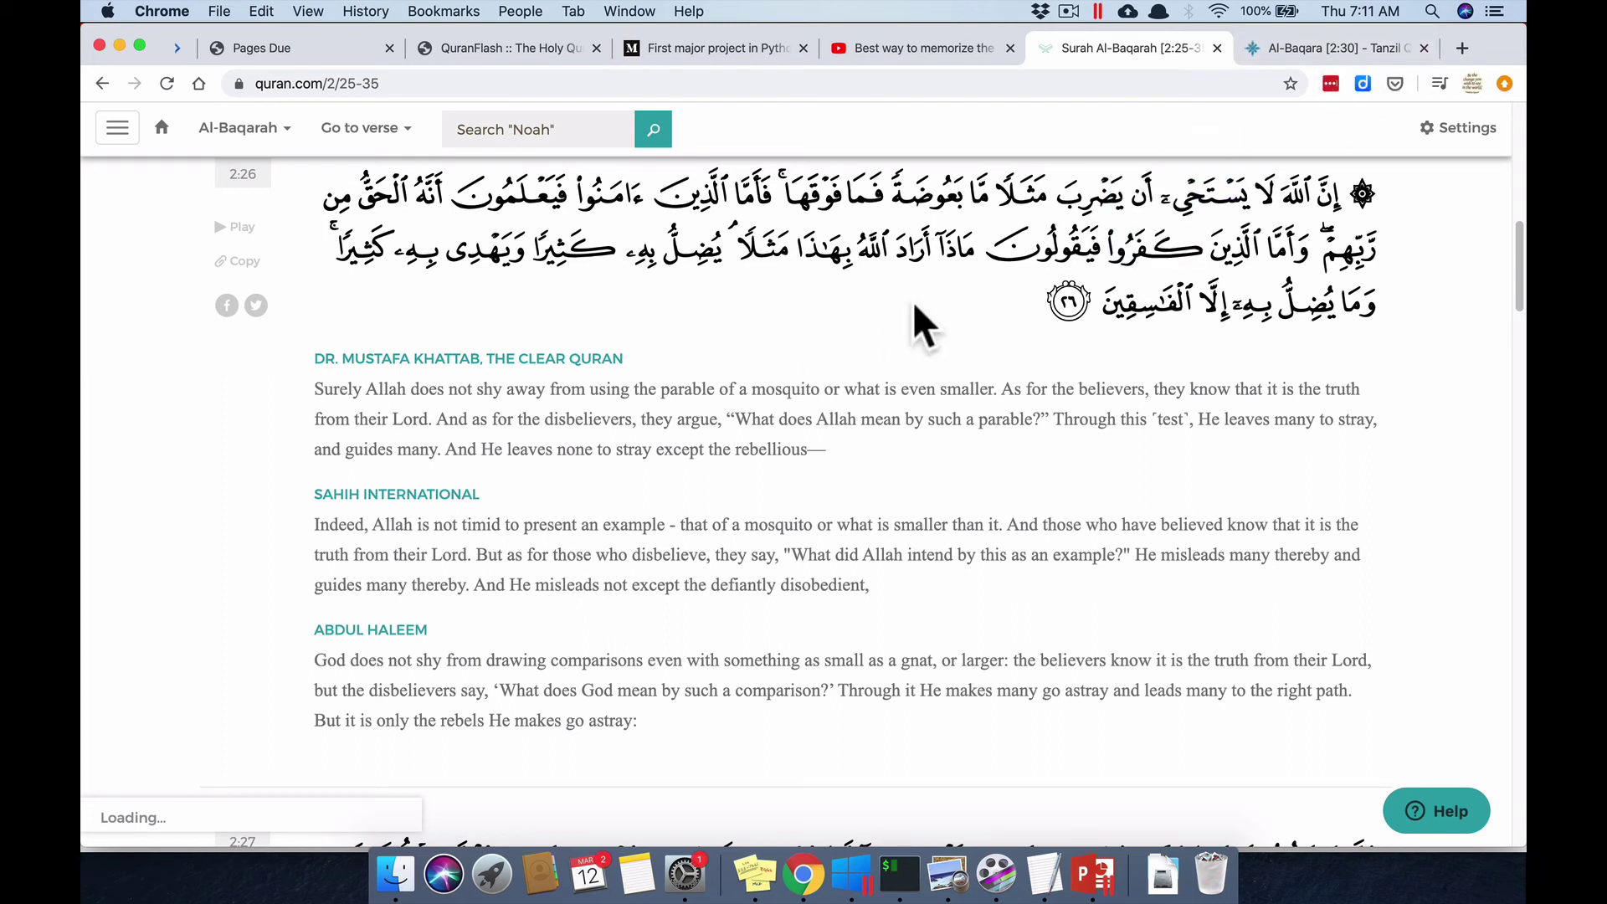
{"action": "scroll", "coordinate": [845, 284], "scroll_direction": "up", "scroll_amount": 1}
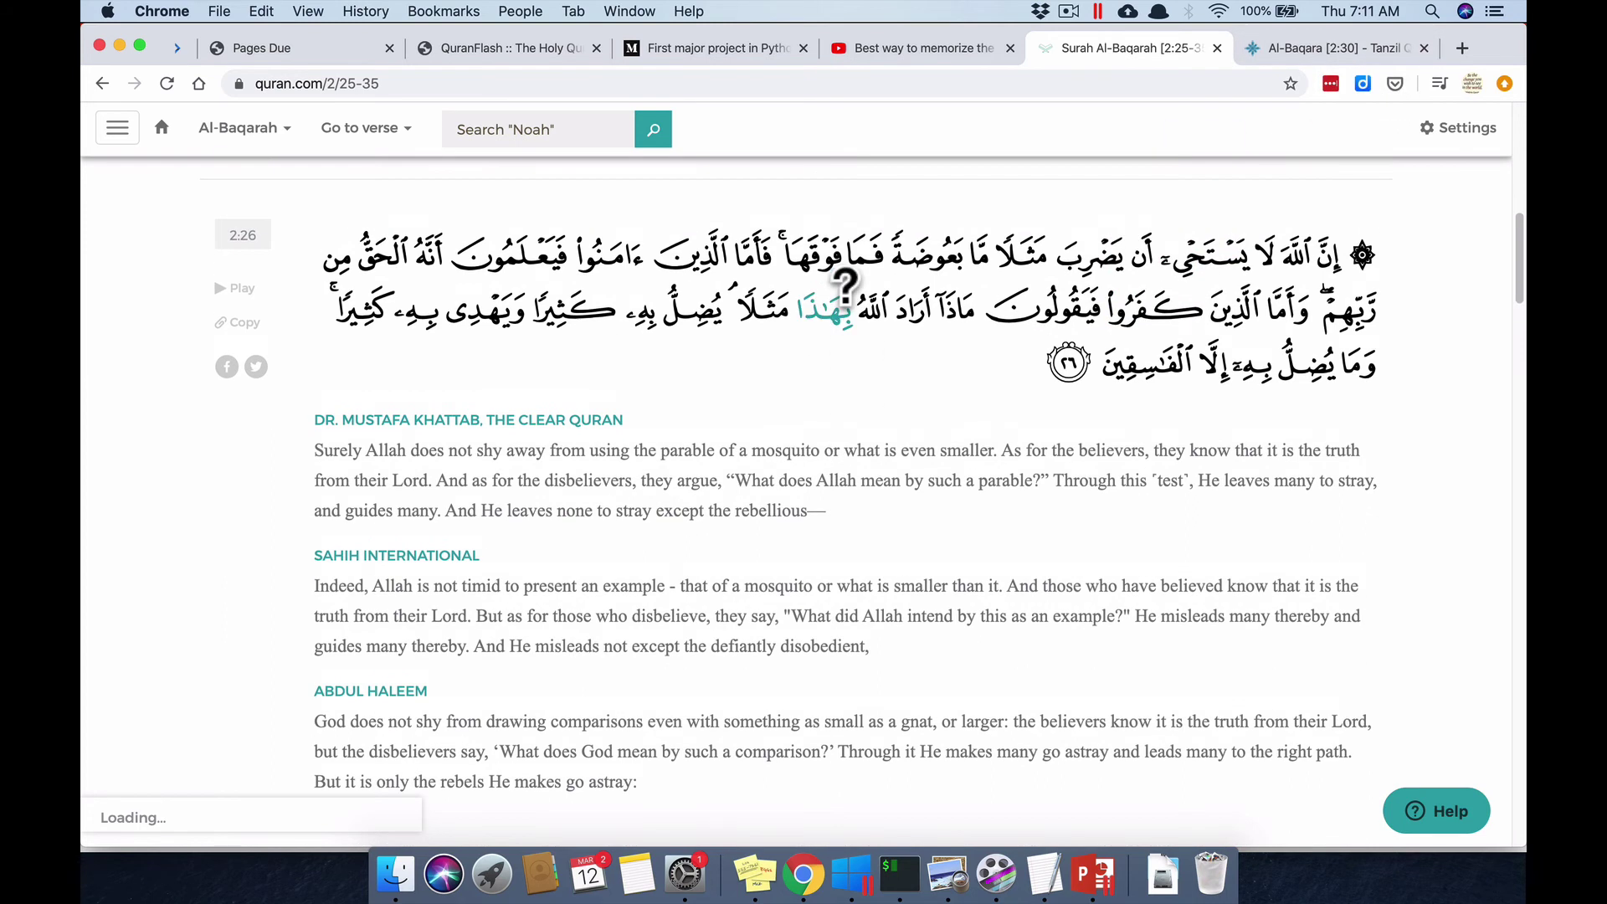
{"action": "left_click", "coordinate": [1460, 132]}
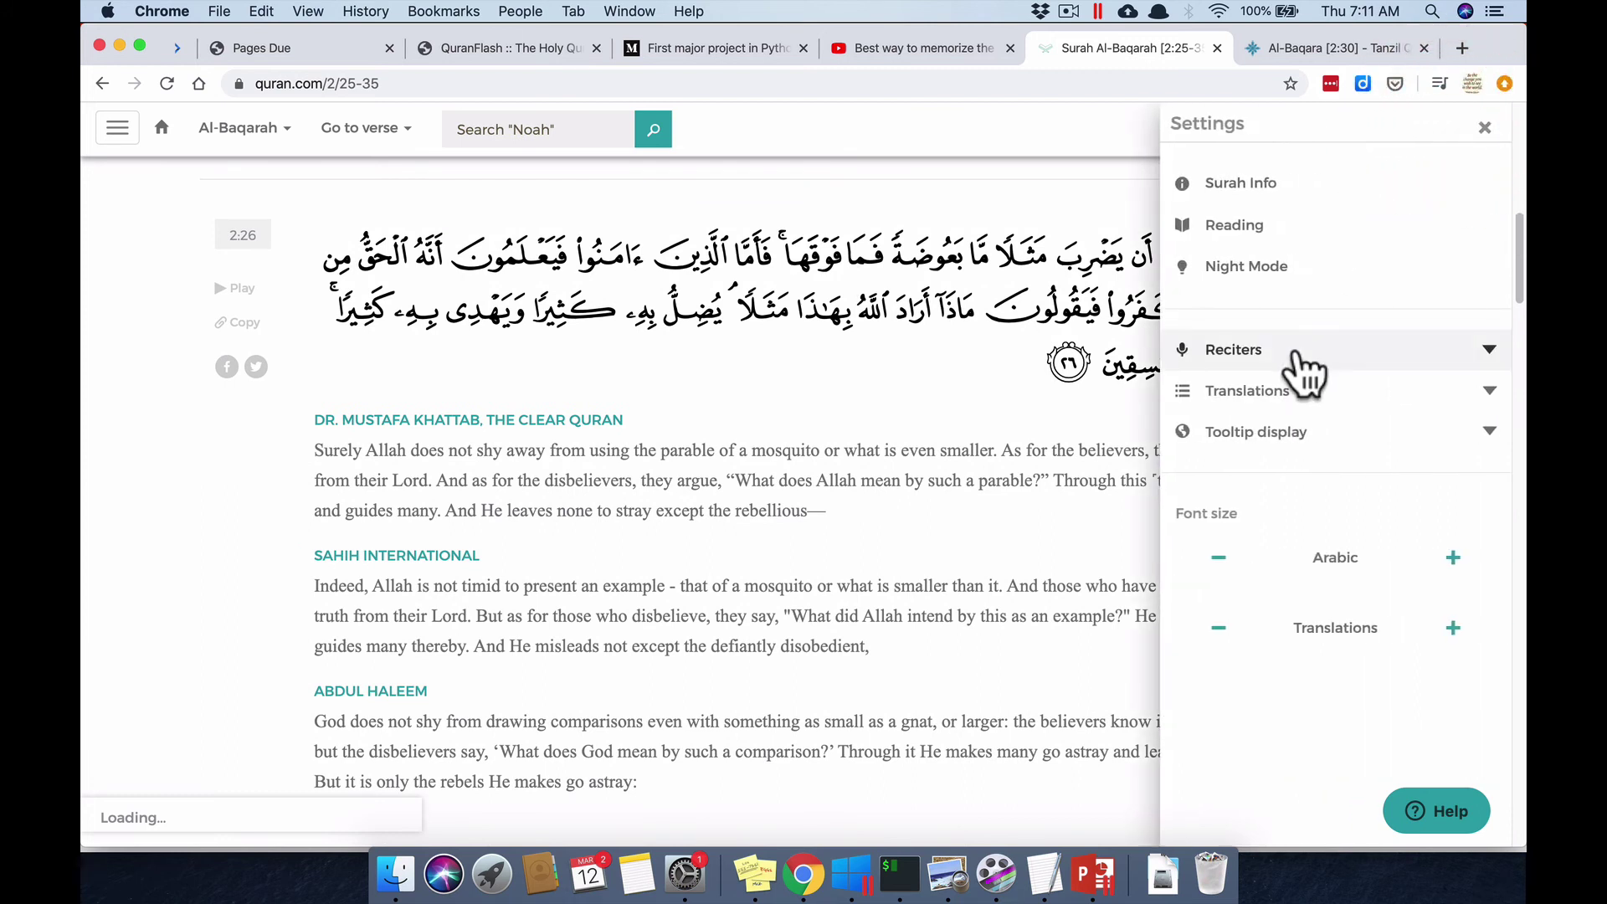
{"action": "left_click", "coordinate": [1299, 393]}
{"action": "left_click", "coordinate": [1314, 610]}
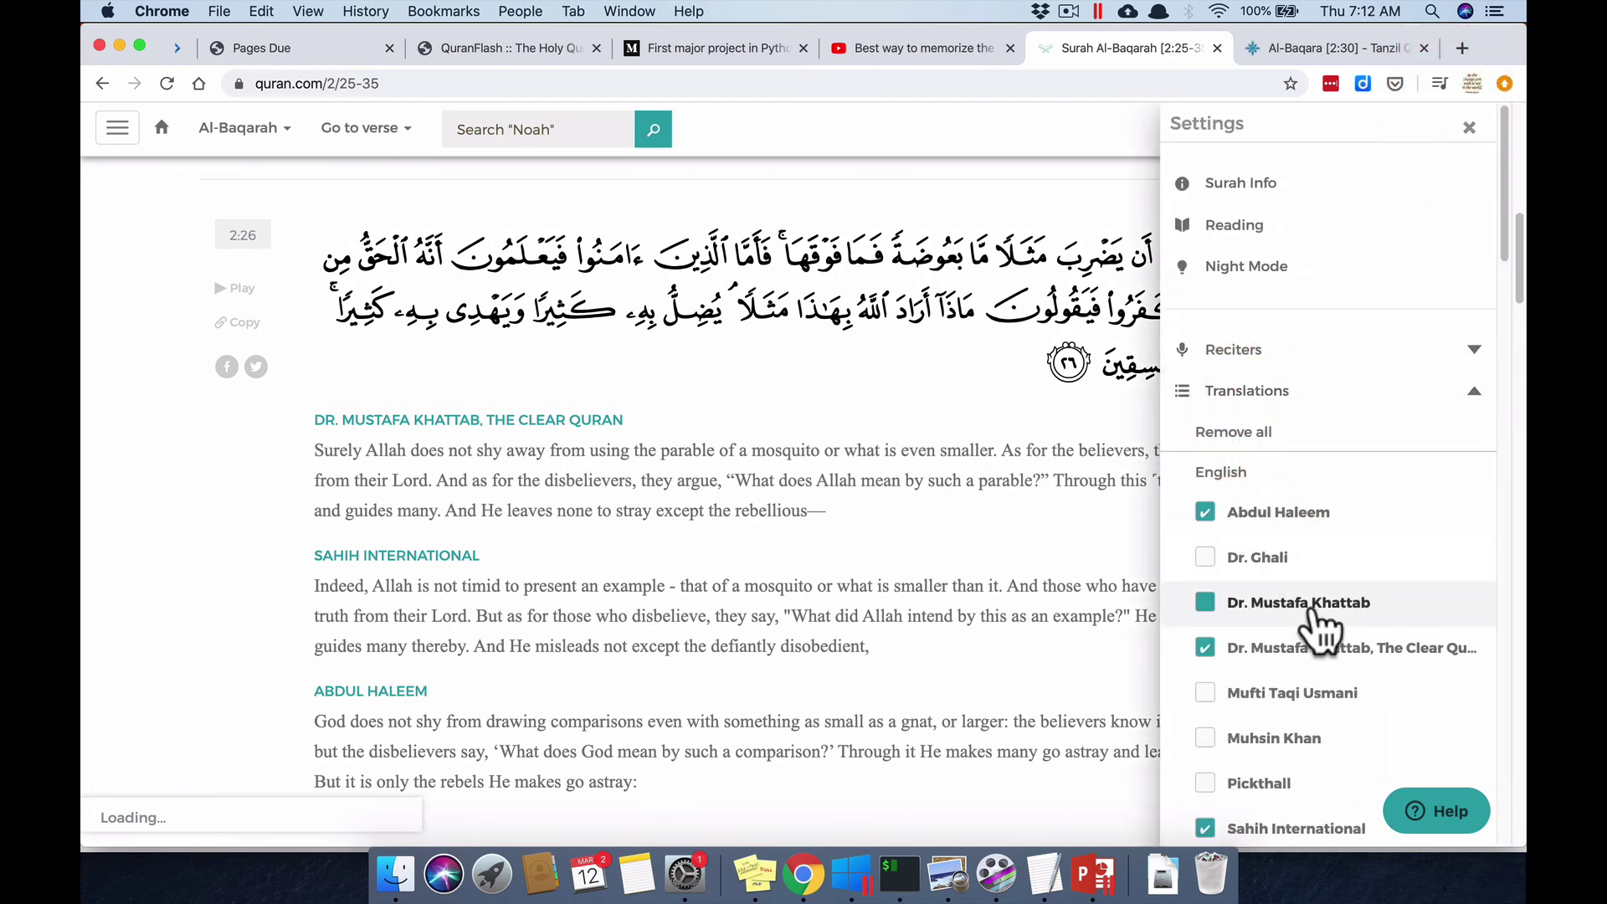
{"action": "scroll", "coordinate": [1314, 609], "scroll_direction": "down", "scroll_amount": 3}
{"action": "scroll", "coordinate": [1325, 659], "scroll_direction": "down", "scroll_amount": 2}
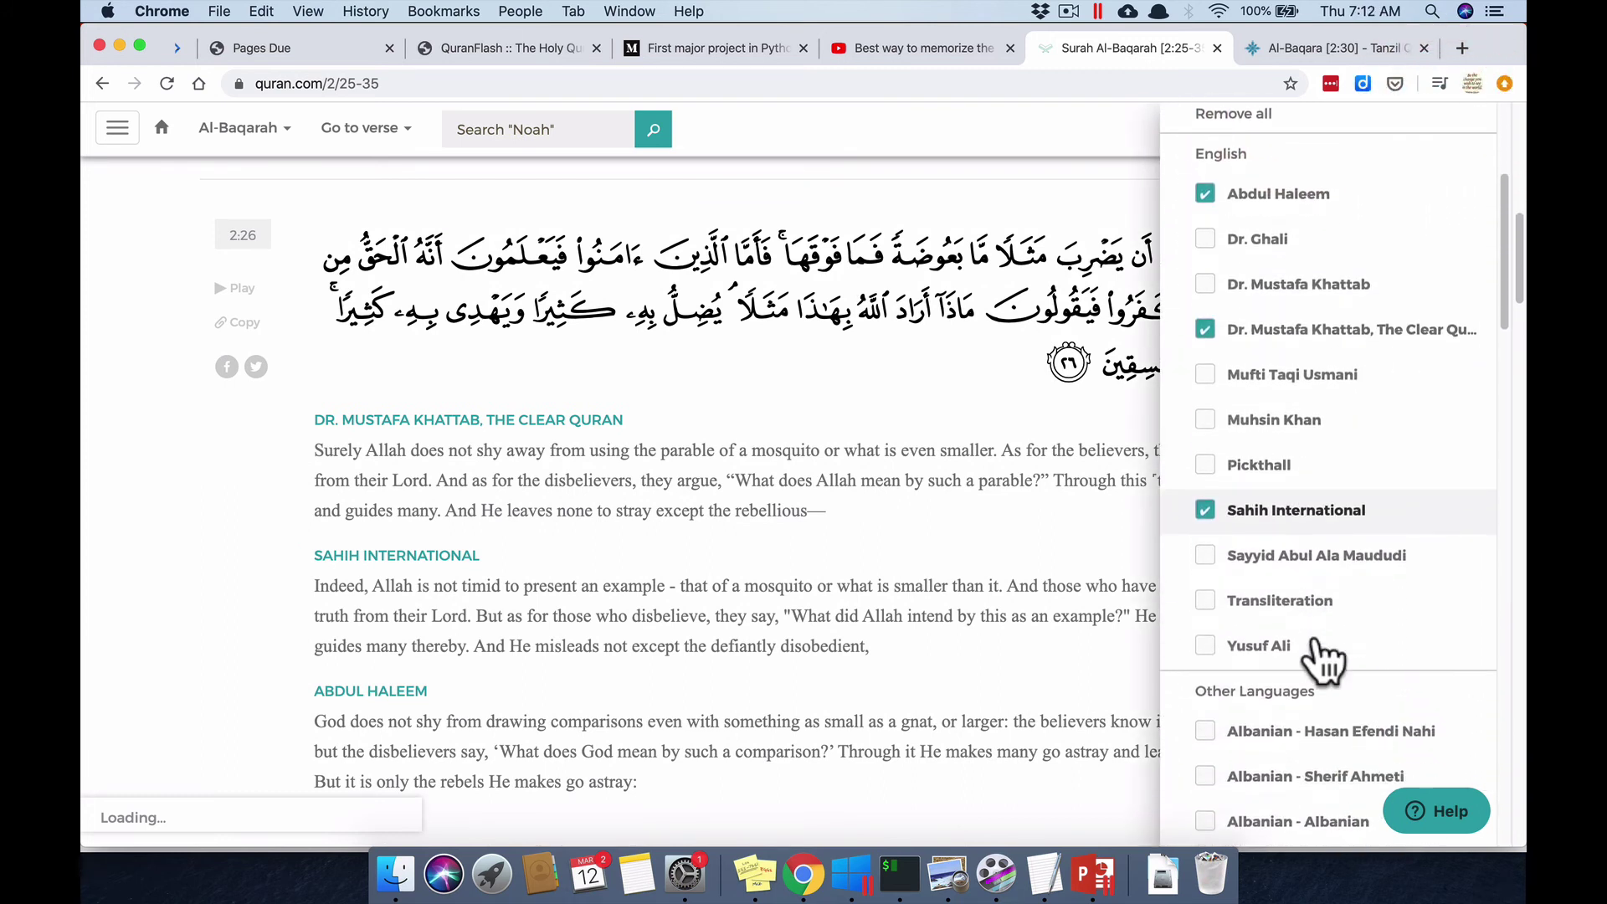
{"action": "scroll", "coordinate": [1327, 656], "scroll_direction": "up", "scroll_amount": 5}
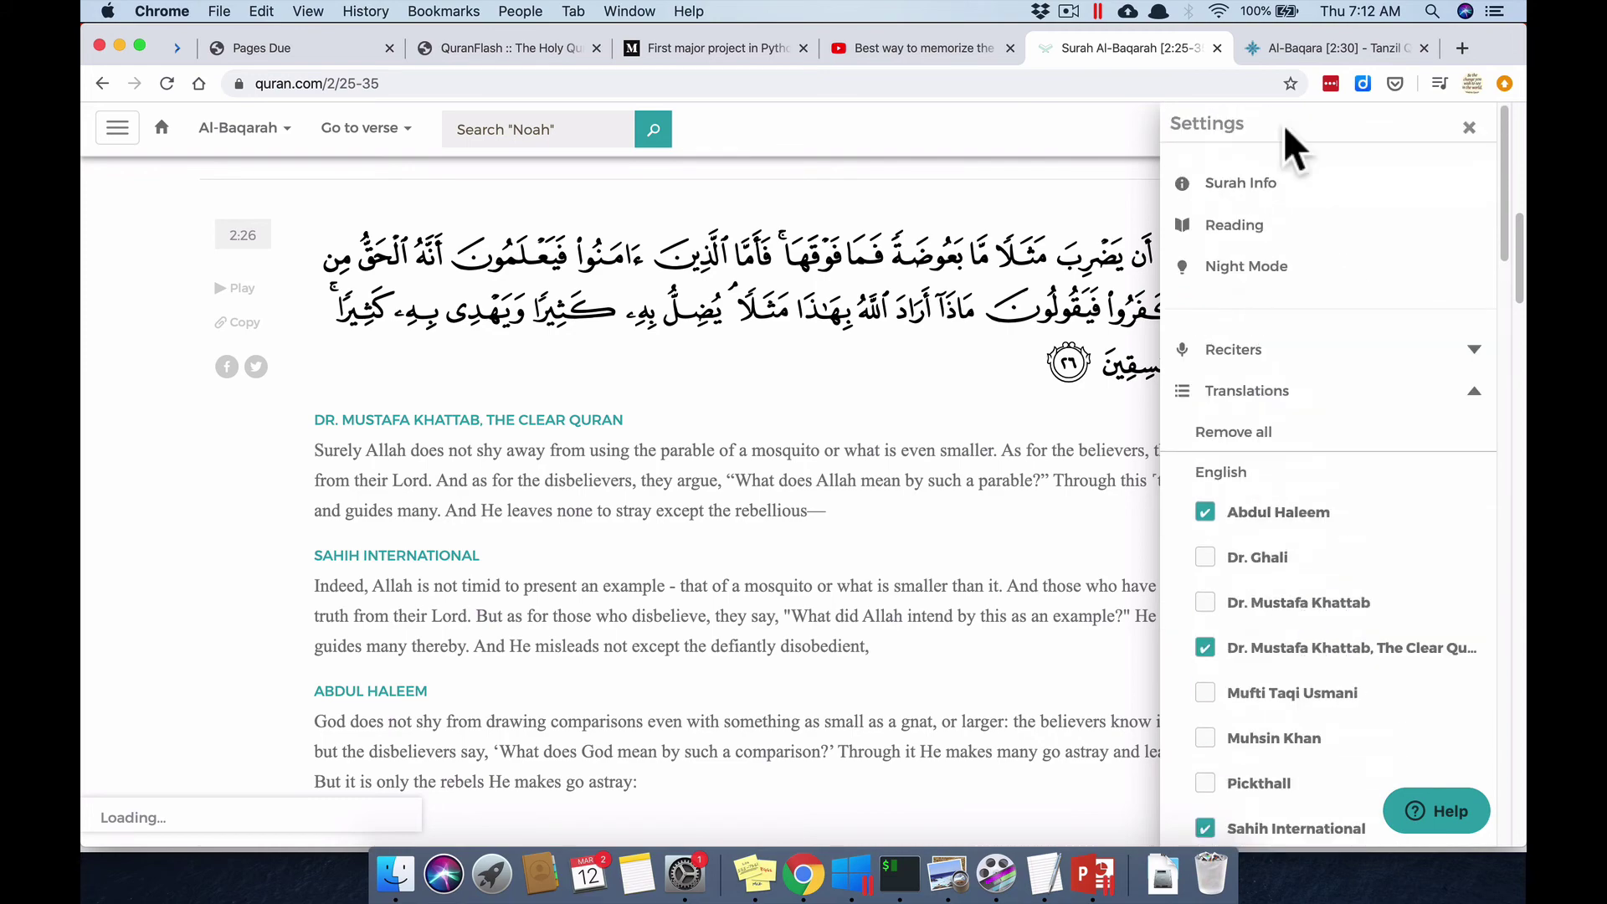
- In Tanzil, jump to Quran page 464, correcting the mistyped page number
{"action": "left_click", "coordinate": [1324, 50]}
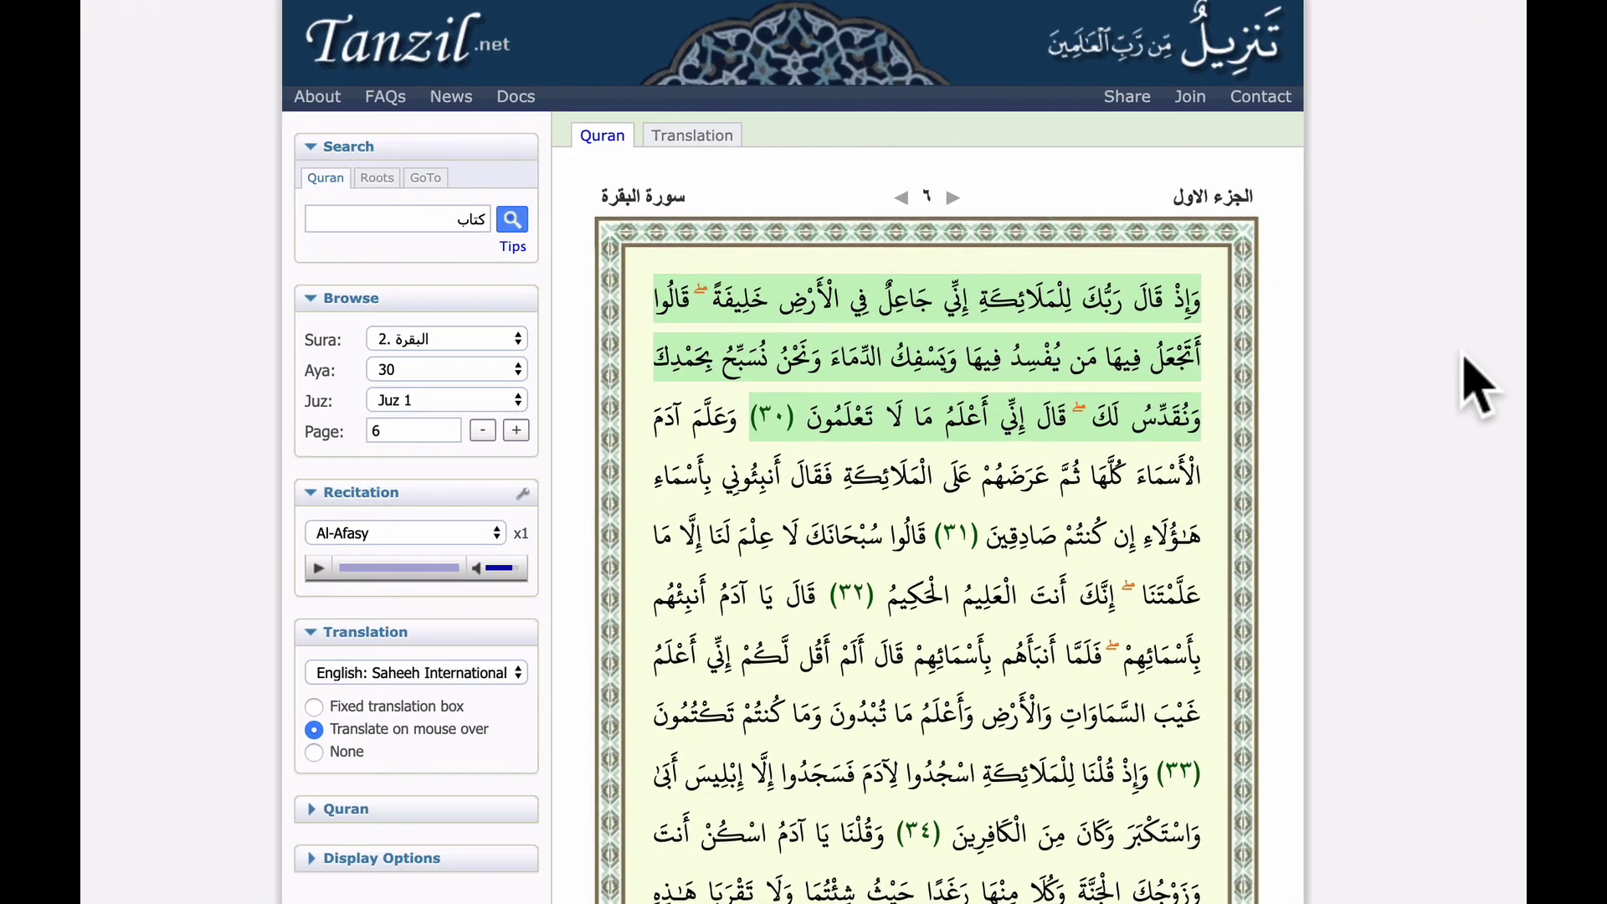
{"action": "double_click", "coordinate": [431, 429]}
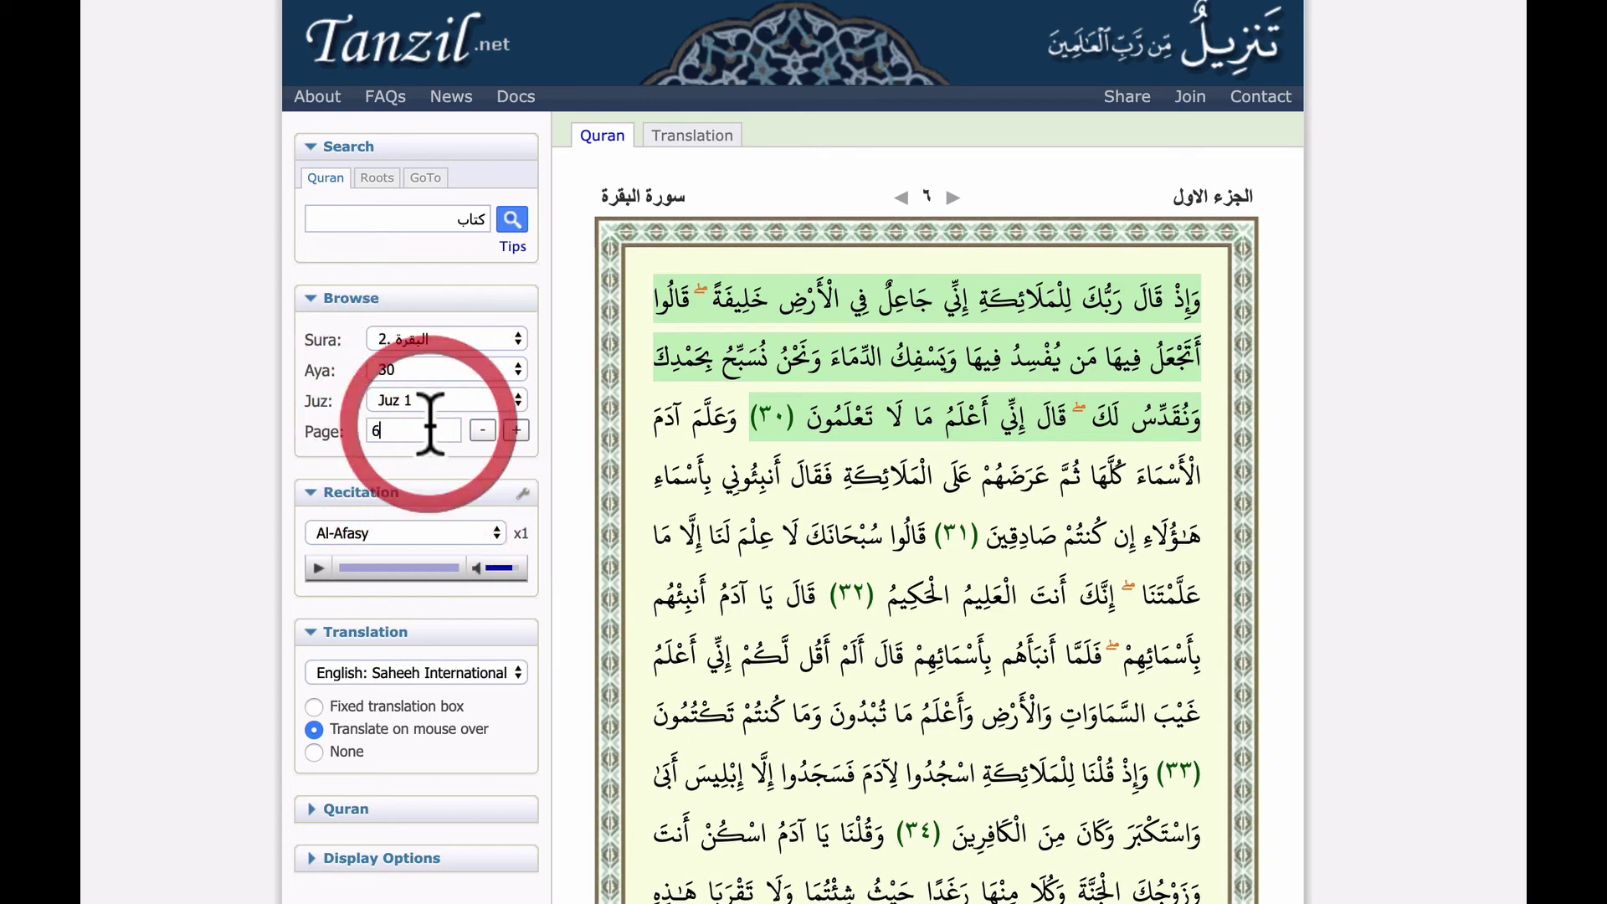
{"action": "type", "text": "6464"}
{"action": "key", "text": "Return"}
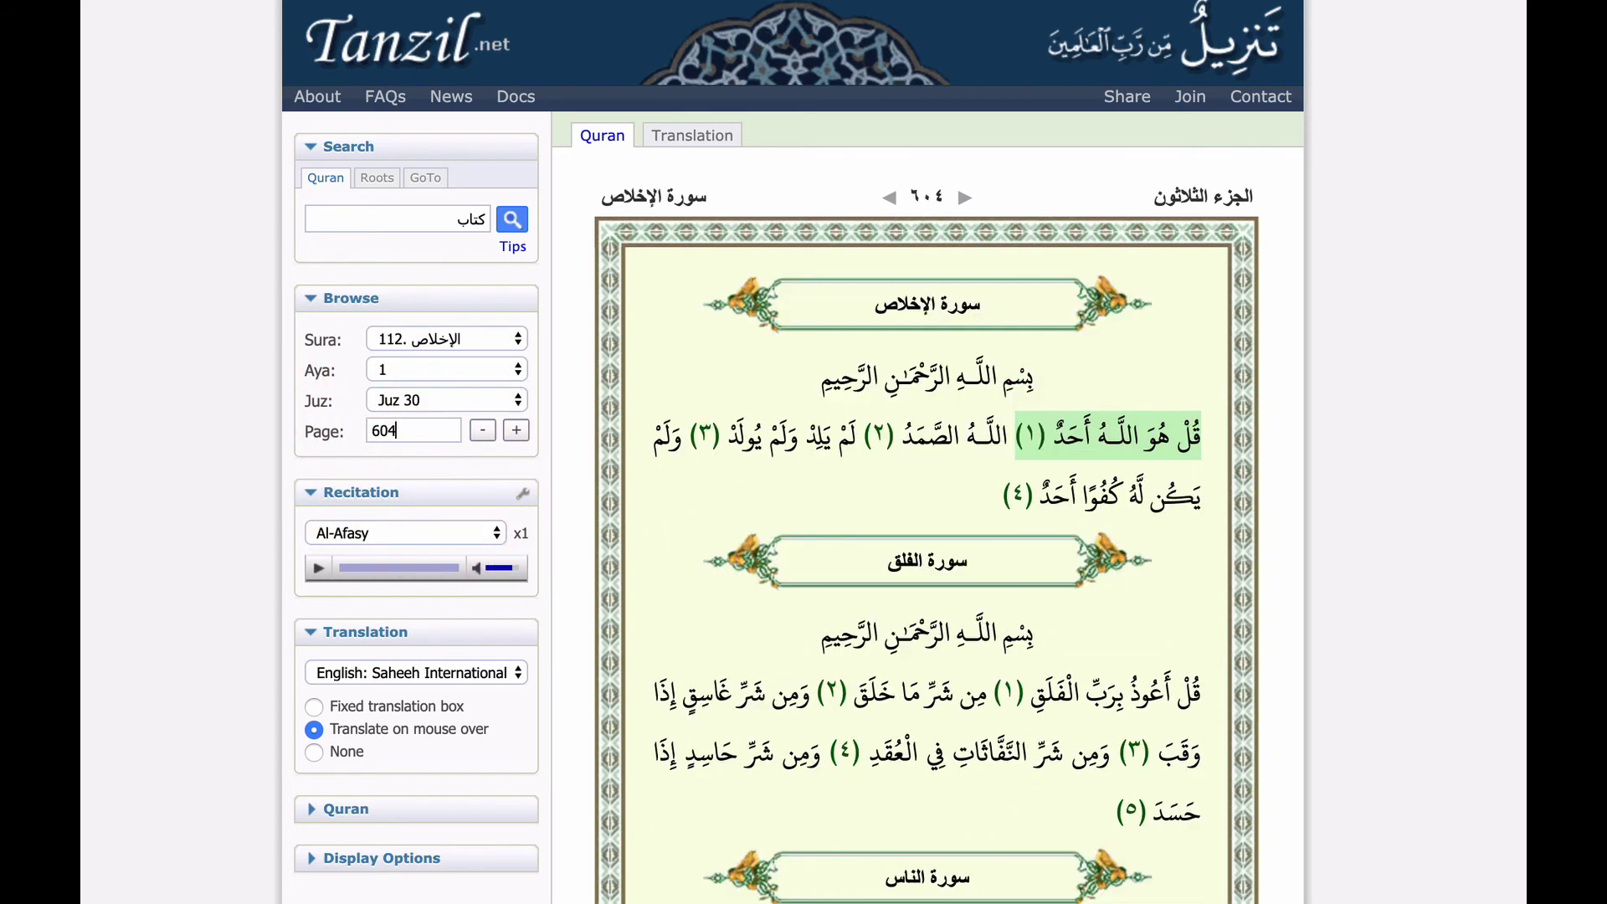
{"action": "key", "text": "BackSpace"}
{"action": "key", "text": "BackSpace"}
{"action": "key", "text": "BackSpace"}
{"action": "type", "text": "464"}
{"action": "key", "text": "Return"}
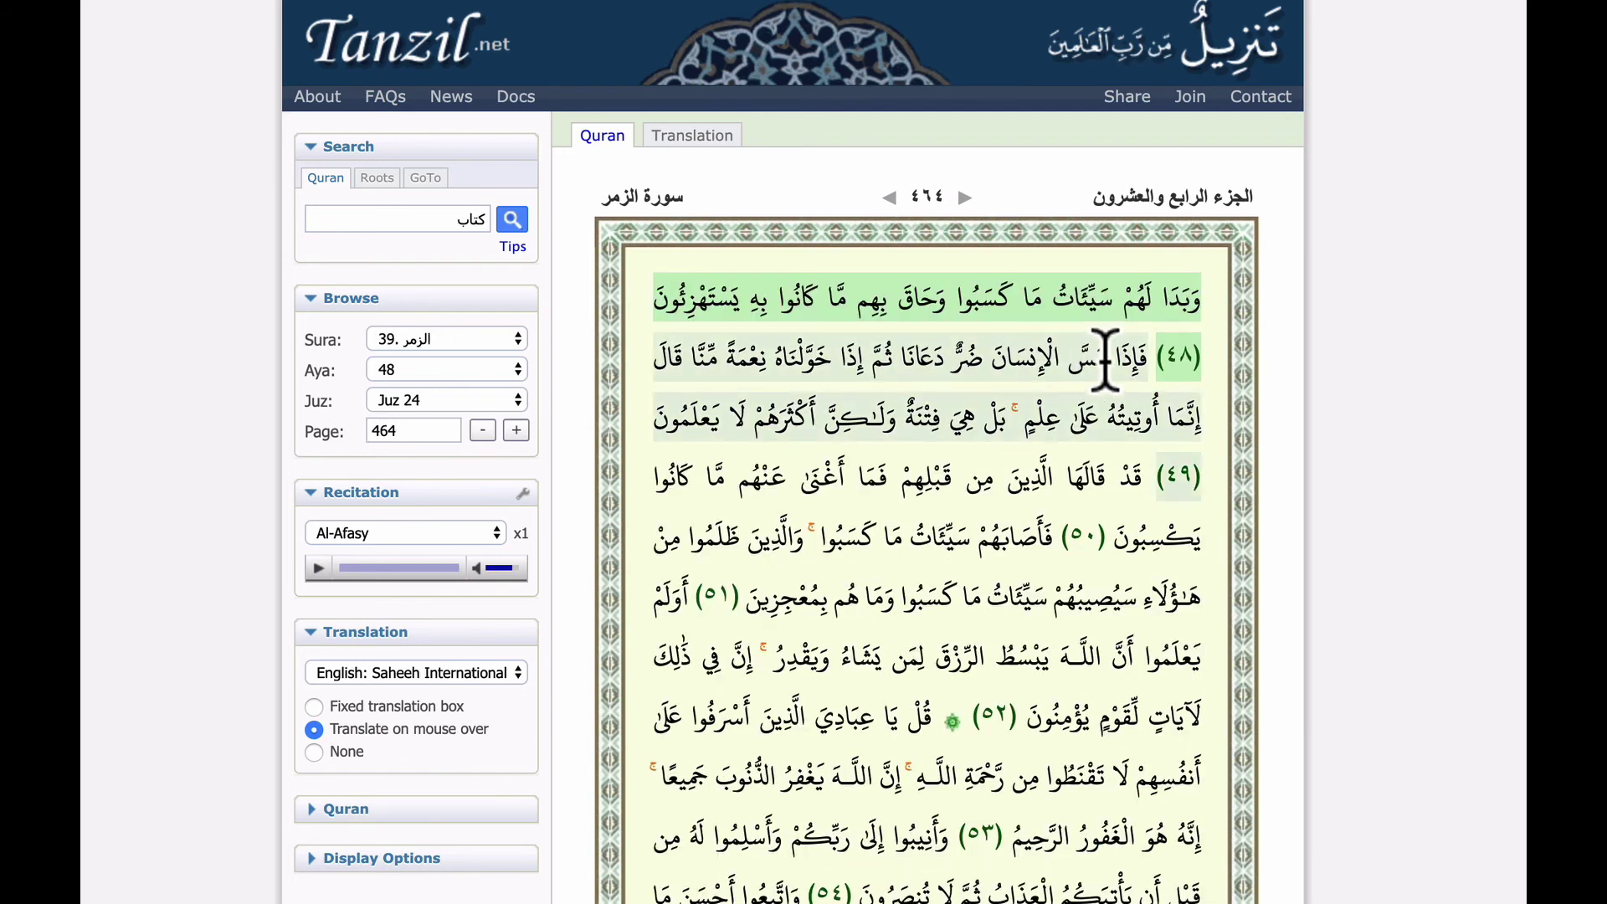
- Check the translation list for Az-Zumar 39:48, keeping Saheeh International
{"action": "mouse_move", "coordinate": [1143, 293]}
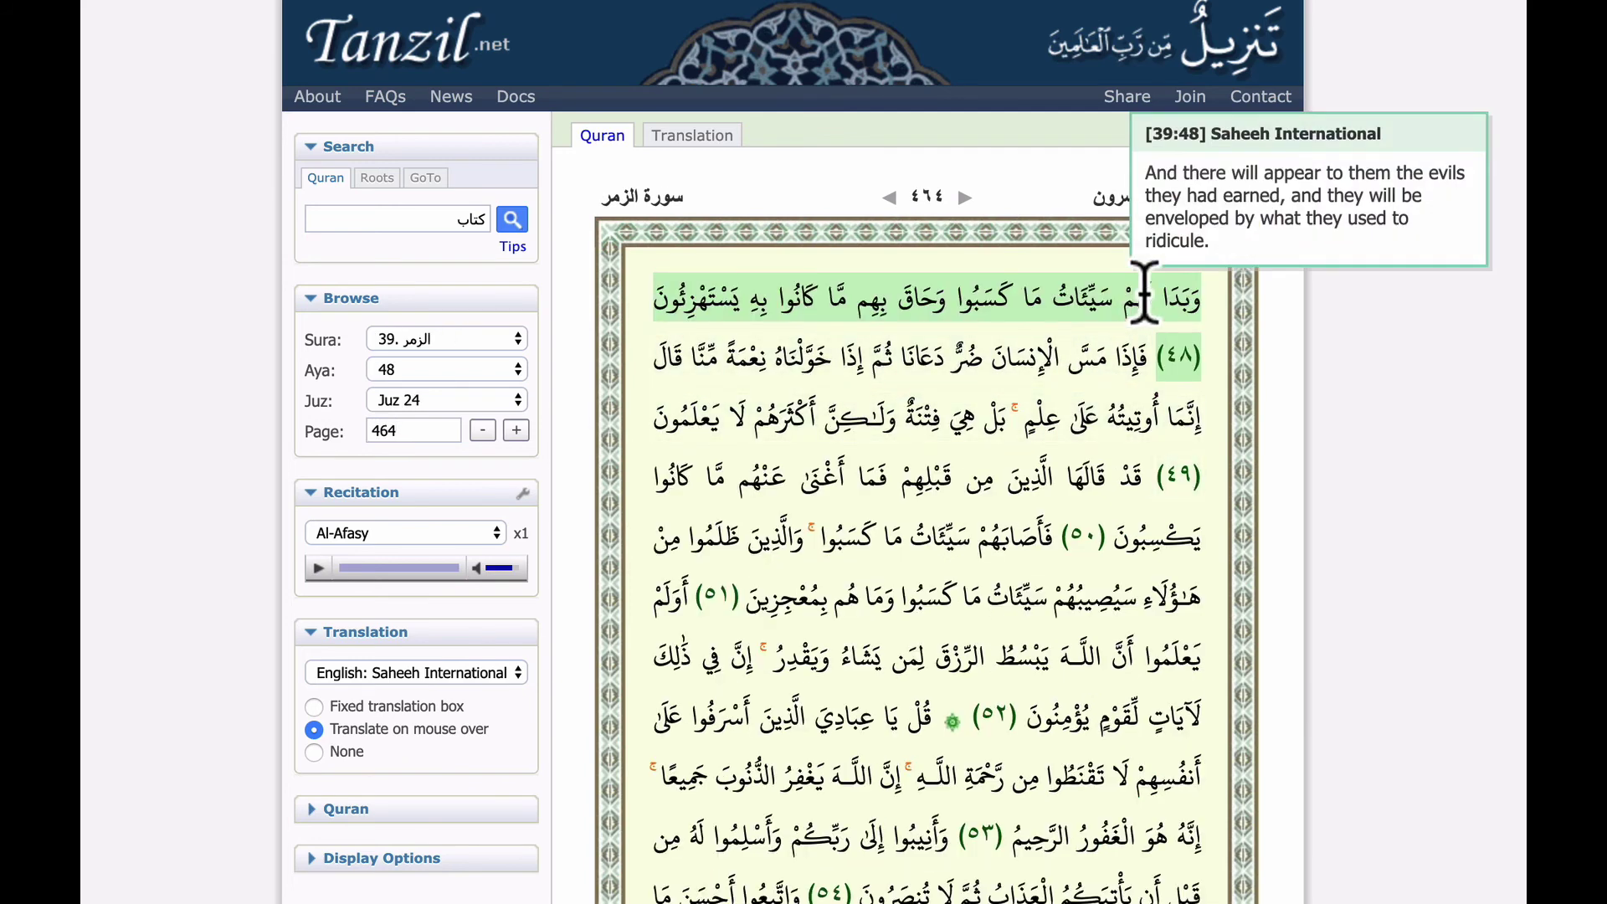
{"action": "mouse_move", "coordinate": [1061, 368]}
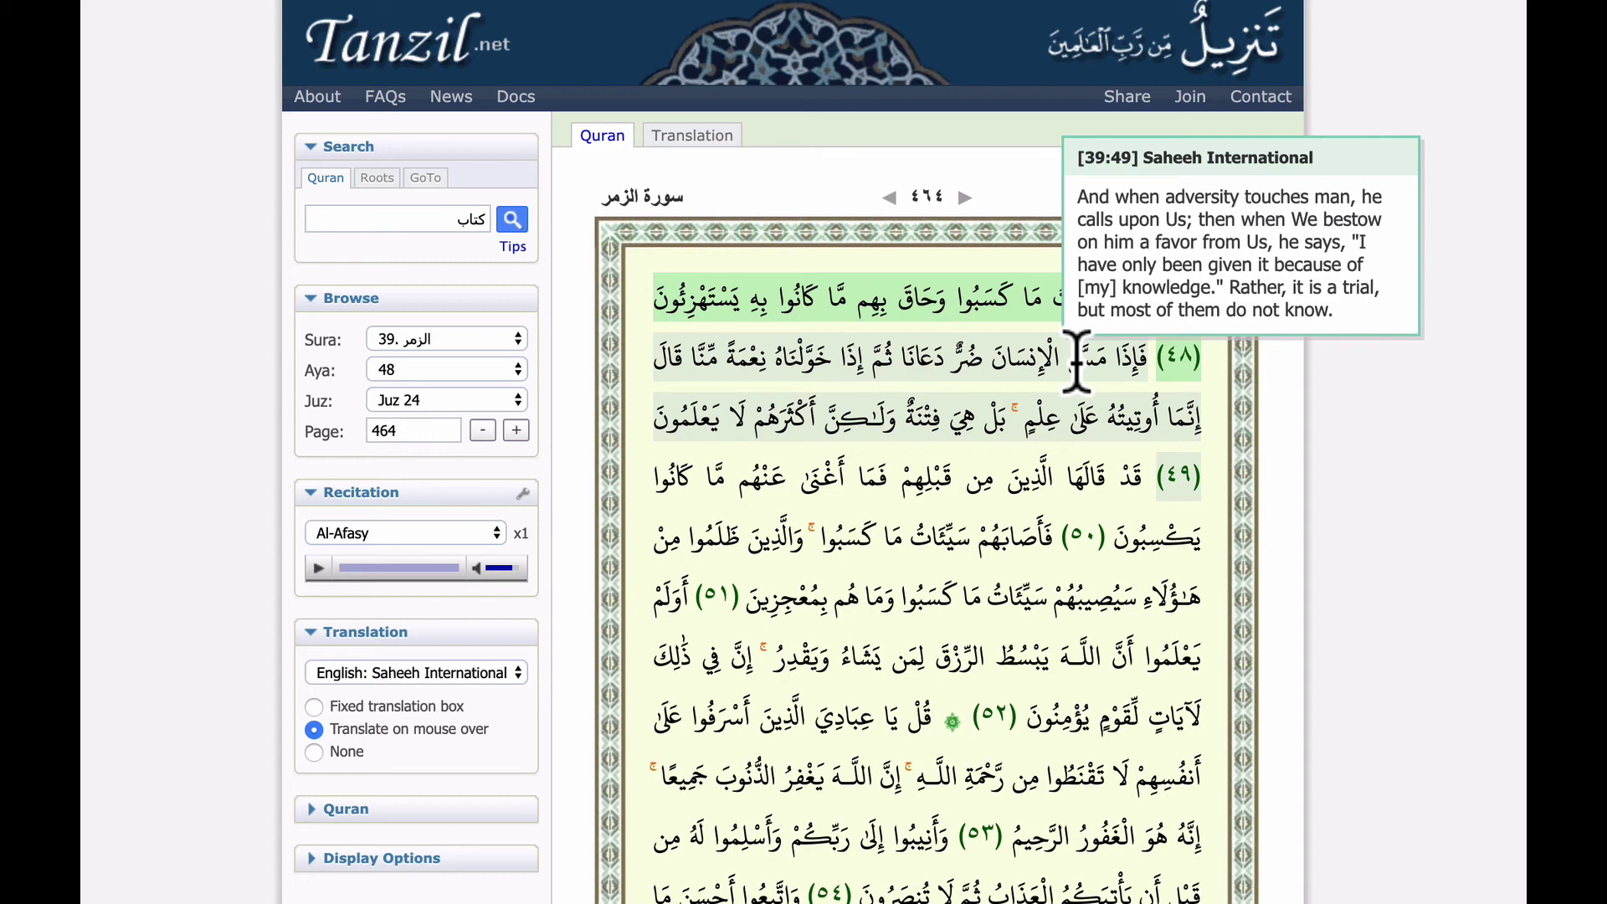
{"action": "left_click", "coordinate": [465, 673]}
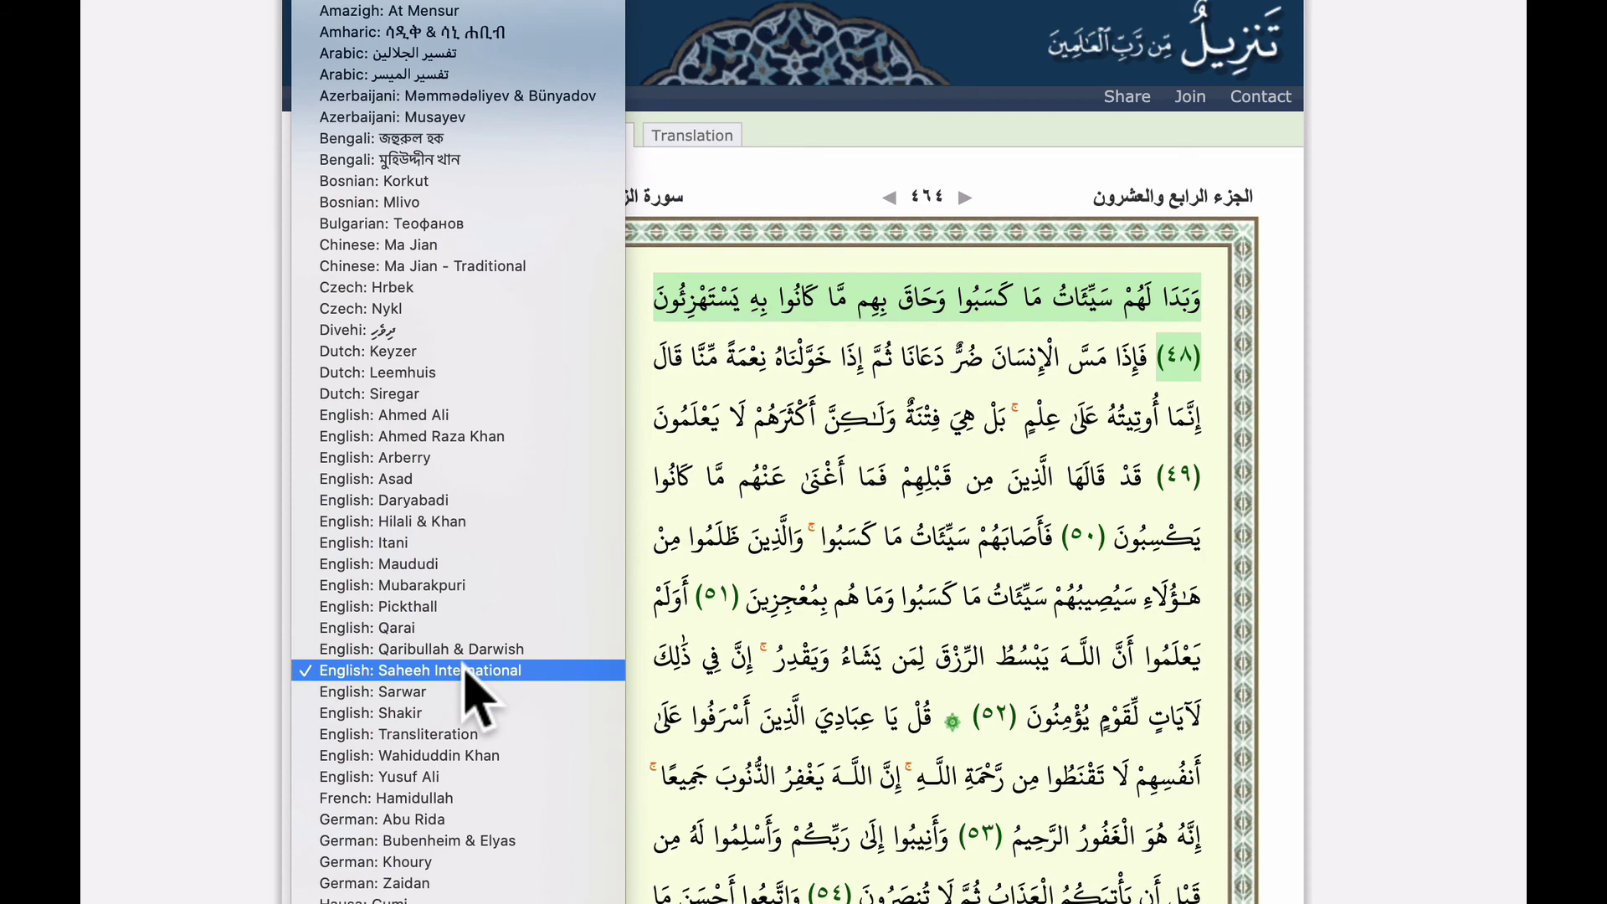
{"action": "left_click", "coordinate": [143, 657]}
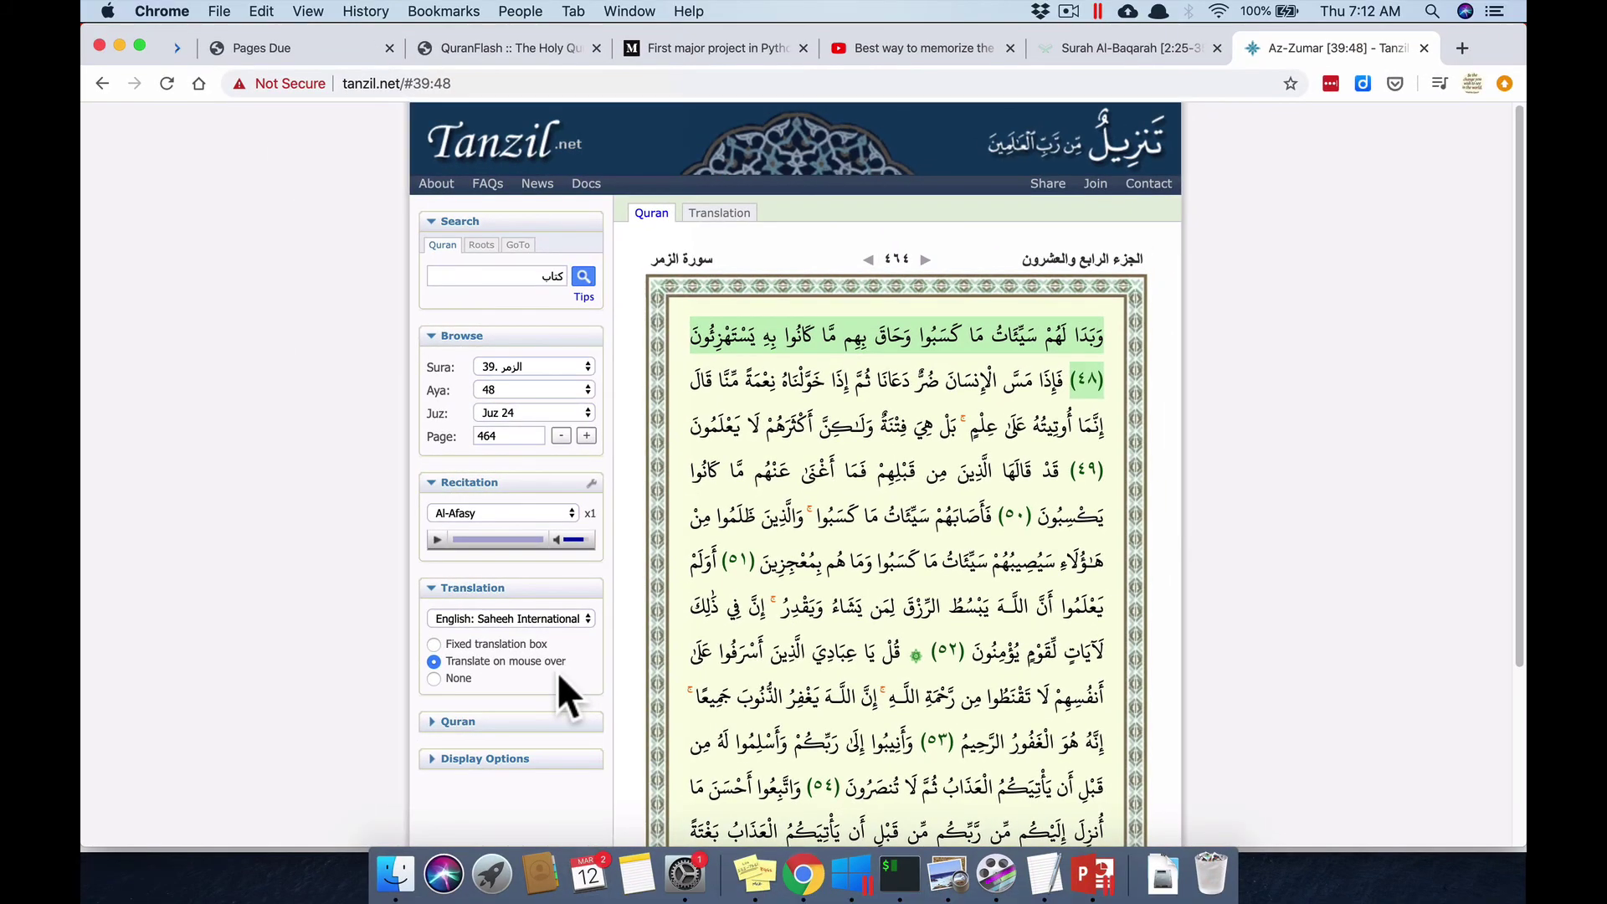
- Pass the YouTube video and return to the top of the Pages Due table
{"action": "left_click", "coordinate": [942, 49]}
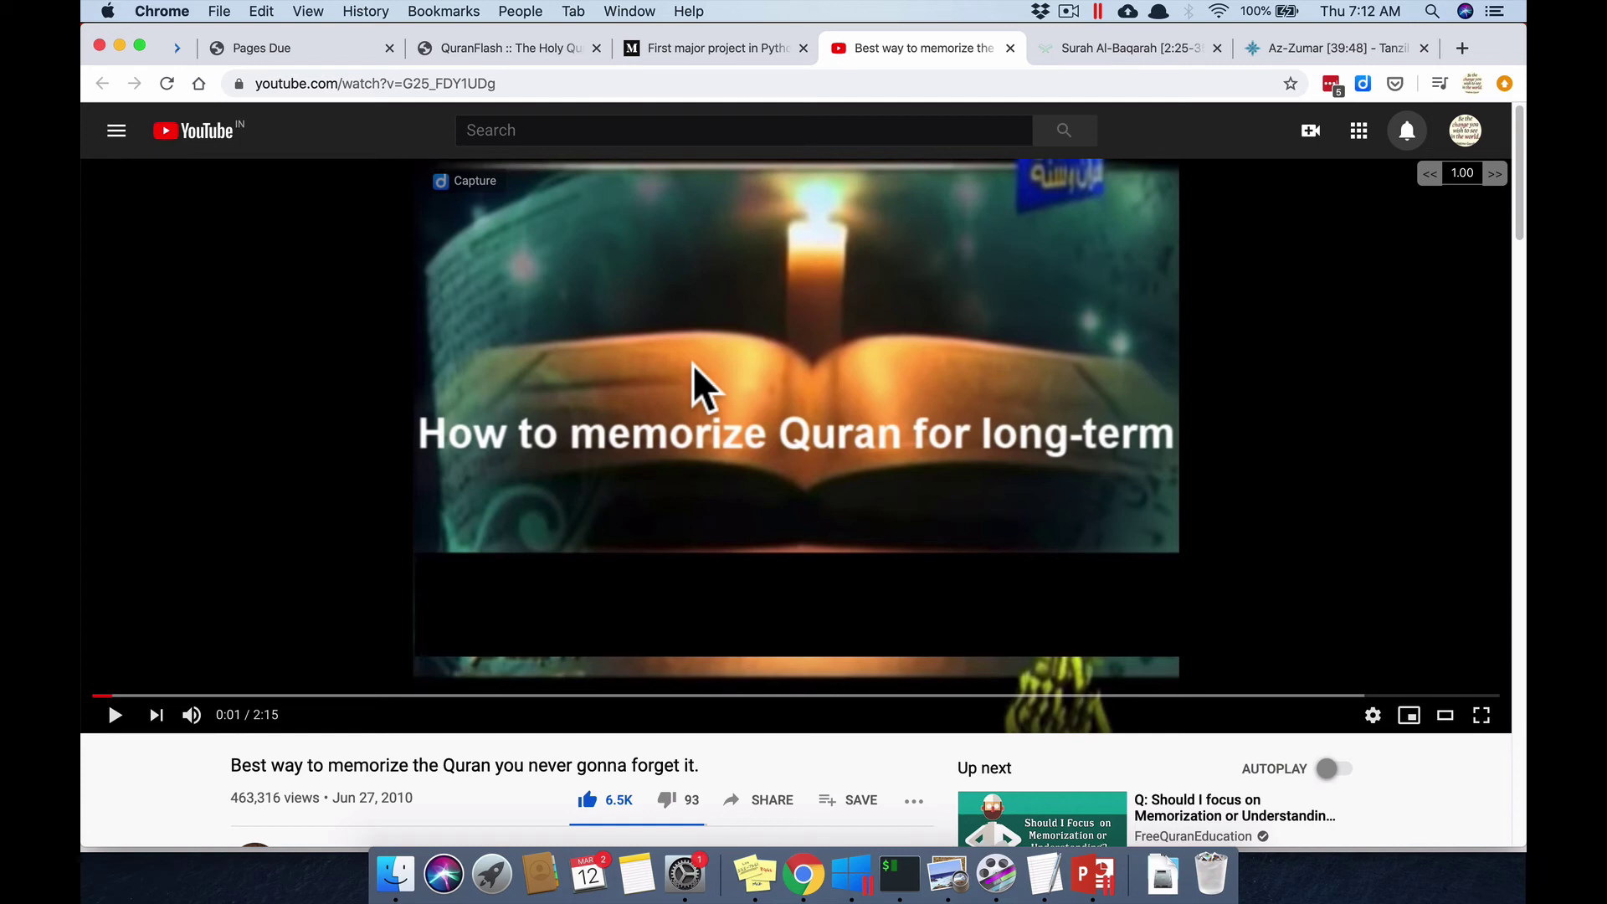
{"action": "left_click", "coordinate": [308, 47]}
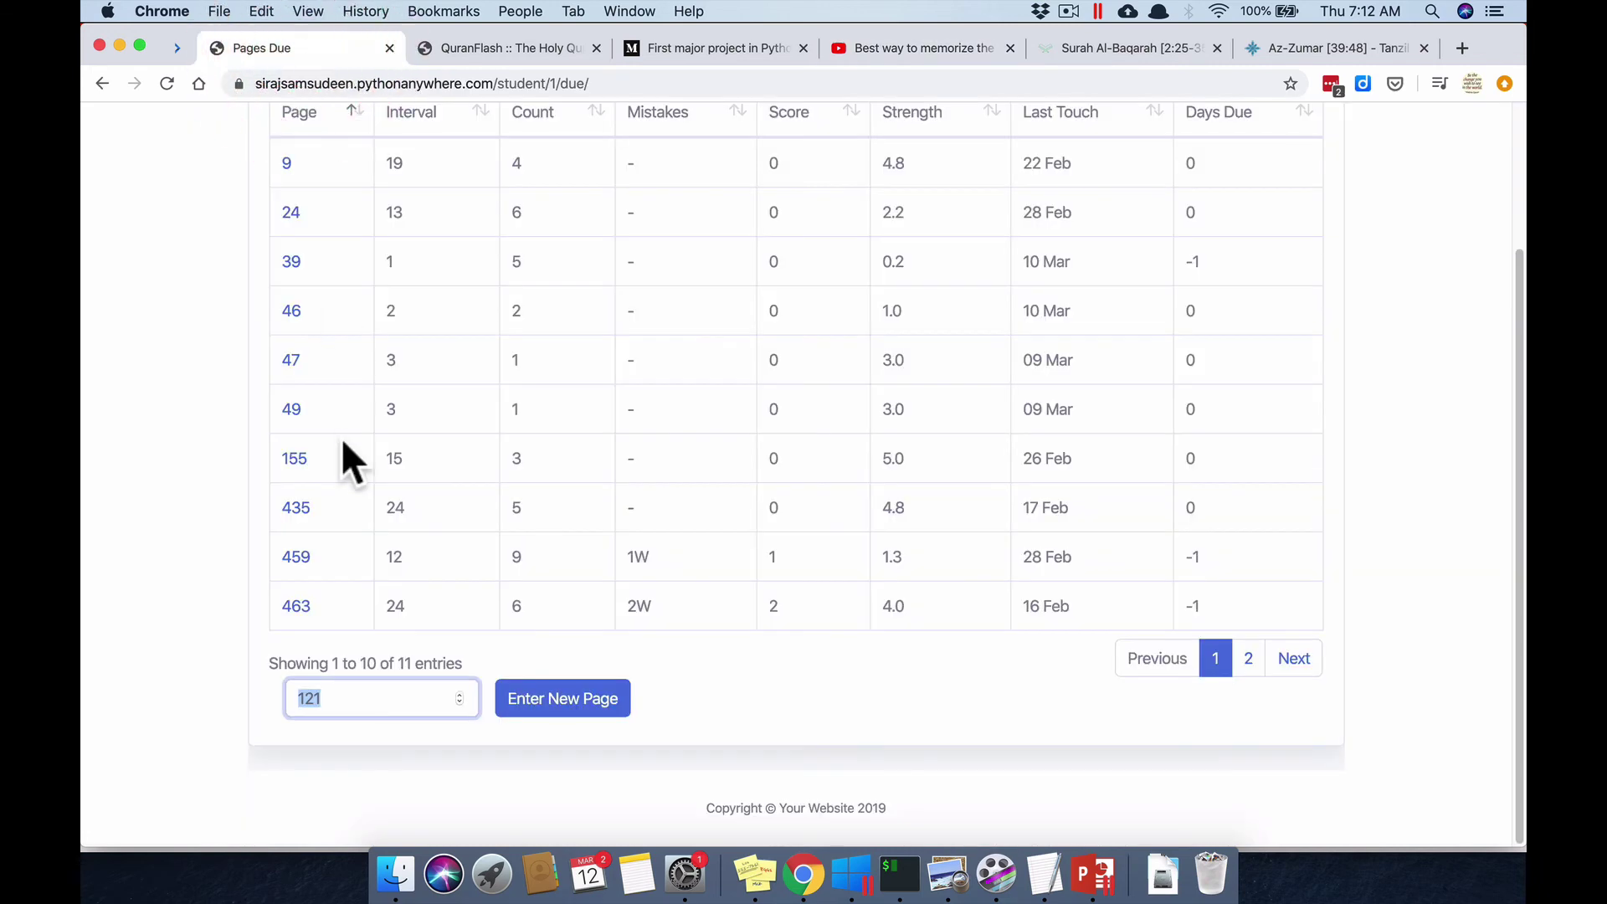
{"action": "scroll", "coordinate": [339, 444], "scroll_direction": "up", "scroll_amount": 2}
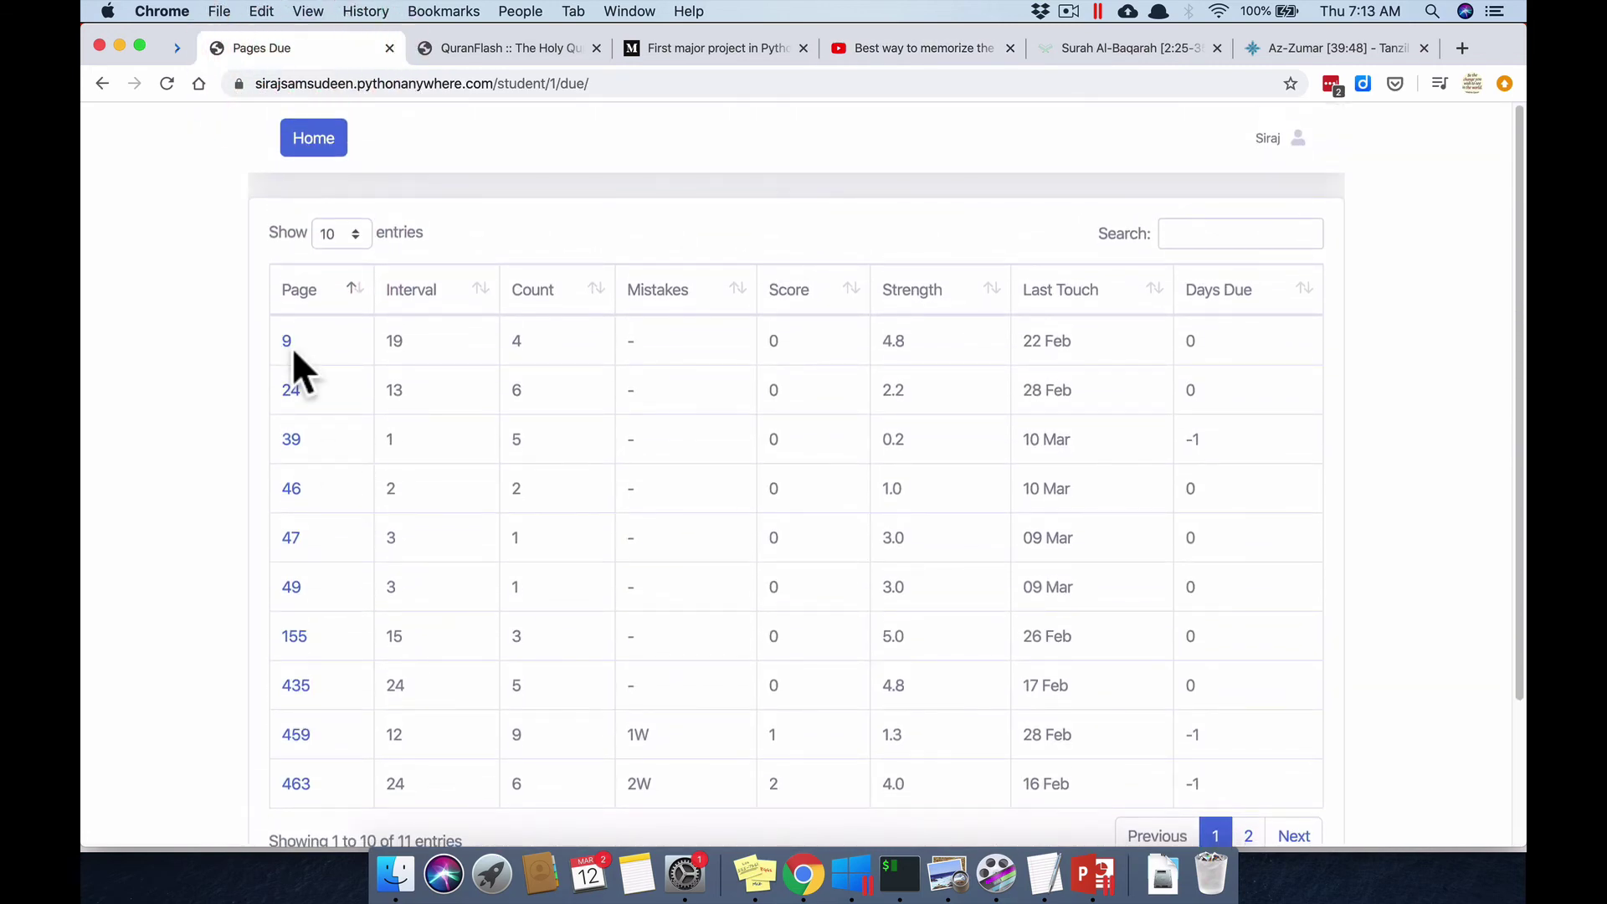